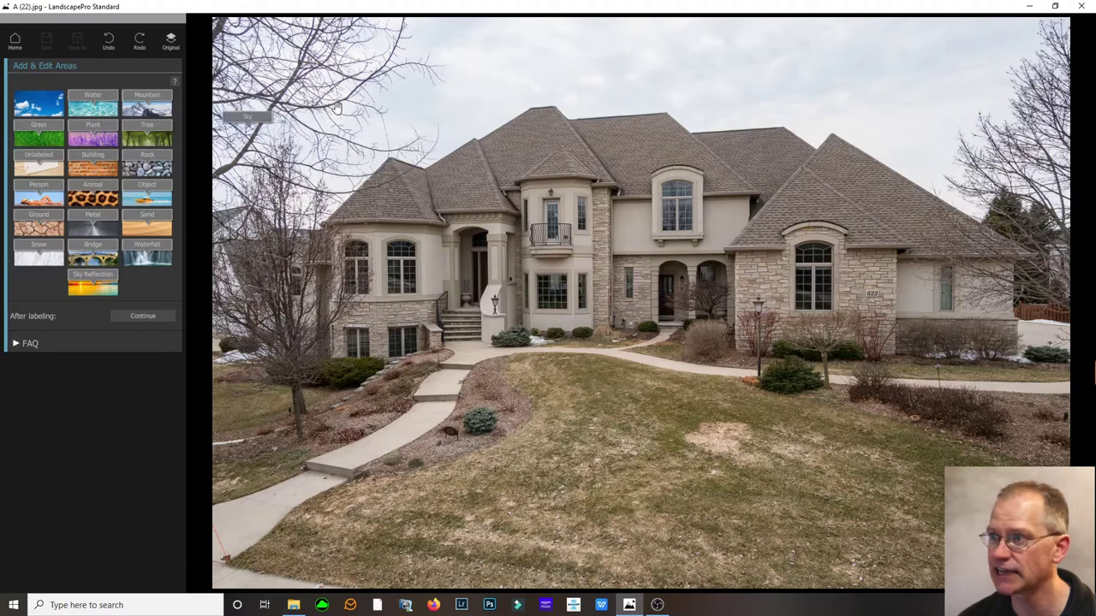
# Label the sky above the roof as Sky and the bare trees in both upper corners as Tree.
pyautogui.moveTo(295, 115); pyautogui.dragTo(615, 50)
pyautogui.moveTo(133, 126); pyautogui.dragTo(258, 51)
pyautogui.moveTo(138, 123); pyautogui.dragTo(331, 44)
pyautogui.moveTo(149, 127); pyautogui.dragTo(1049, 91)
pyautogui.moveTo(155, 128); pyautogui.dragTo(1005, 137)
# Label two roof sections as Building, the front lawn as Grass and the tree left of the house as Tree, then generate the area selections.
pyautogui.moveTo(100, 157); pyautogui.dragTo(522, 142)
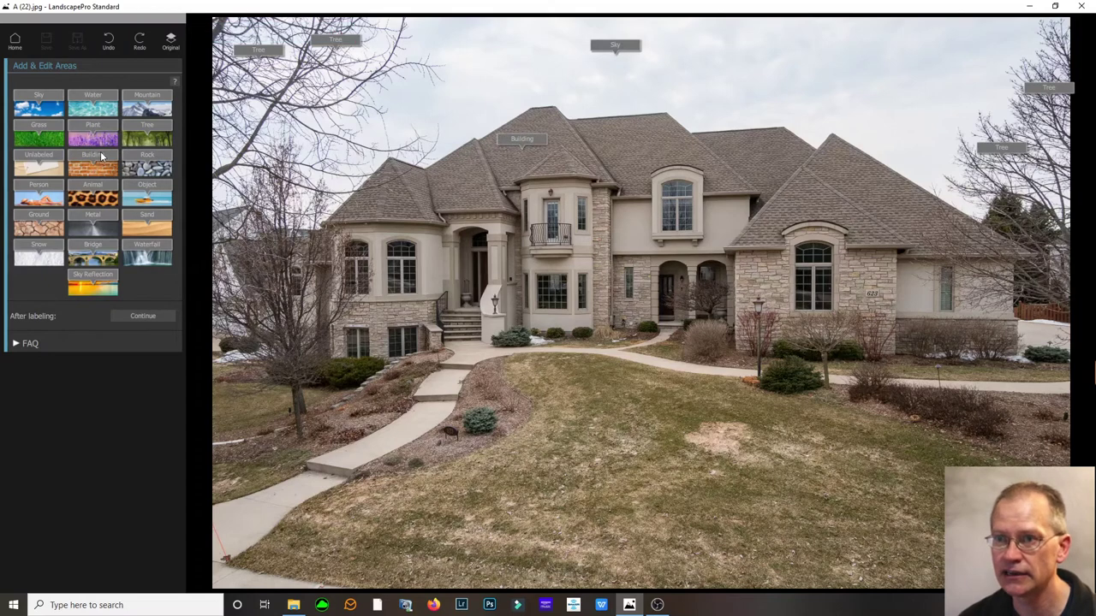
pyautogui.moveTo(100, 163); pyautogui.dragTo(837, 175)
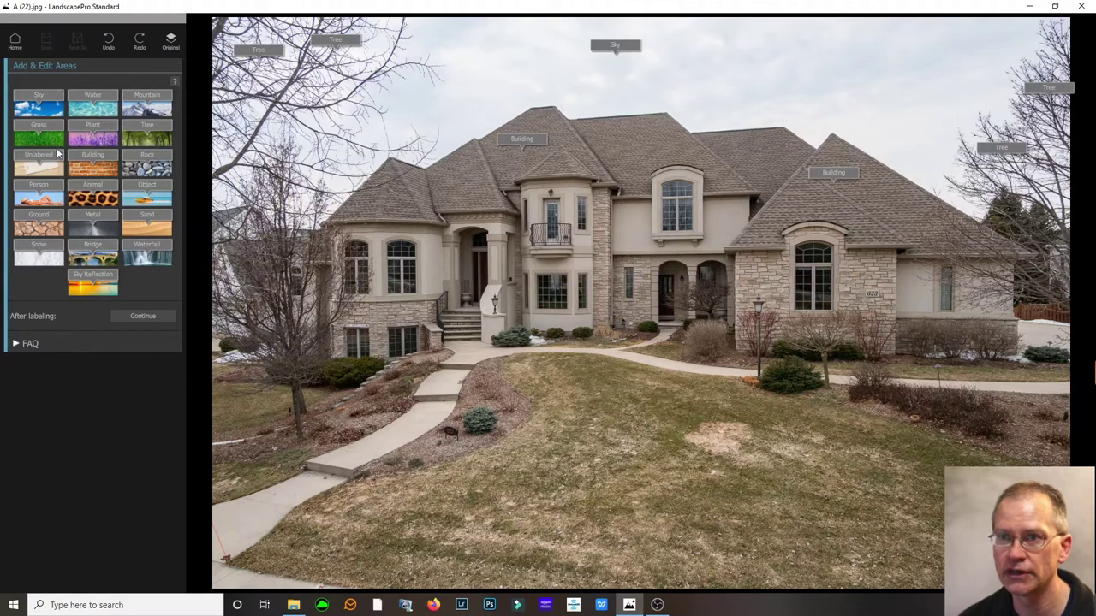
pyautogui.moveTo(51, 133); pyautogui.dragTo(599, 377)
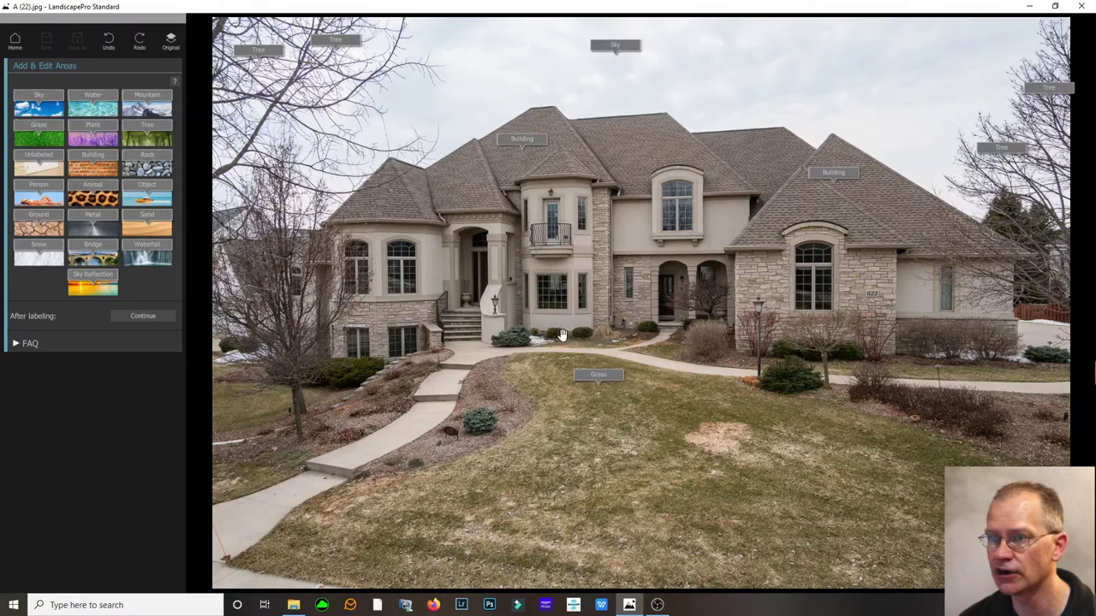
pyautogui.moveTo(147, 132); pyautogui.dragTo(284, 200)
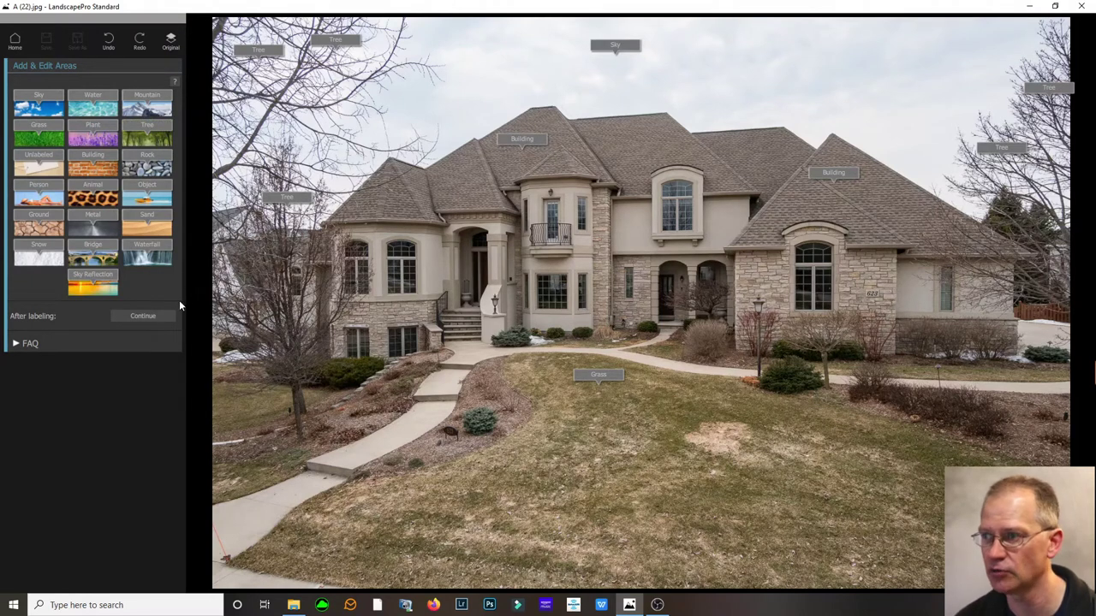
pyautogui.click(138, 316)
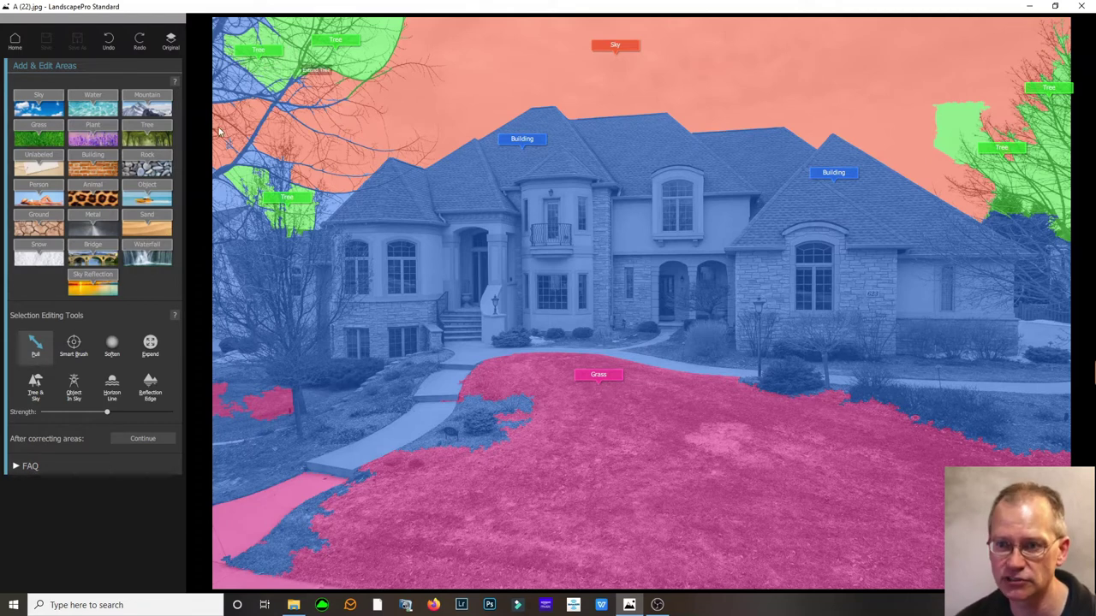
# Separate the bare branches from the sky on both sides of the house using the Tree & Sky tool.
pyautogui.click(41, 391)
pyautogui.moveTo(278, 66)
pyautogui.mouseDown()
pyautogui.moveTo(308, 47)
pyautogui.moveTo(323, 53)
pyautogui.mouseUp()
pyautogui.moveTo(266, 88)
pyautogui.mouseDown()
pyautogui.moveTo(221, 58)
pyautogui.moveTo(240, 36)
pyautogui.moveTo(223, 26)
pyautogui.moveTo(274, 34)
pyautogui.moveTo(216, 82)
pyautogui.moveTo(277, 82)
pyautogui.moveTo(275, 94)
pyautogui.moveTo(296, 79)
pyautogui.moveTo(294, 54)
pyautogui.moveTo(321, 19)
pyautogui.moveTo(262, 56)
pyautogui.moveTo(301, 58)
pyautogui.moveTo(321, 29)
pyautogui.moveTo(341, 50)
pyautogui.mouseUp()
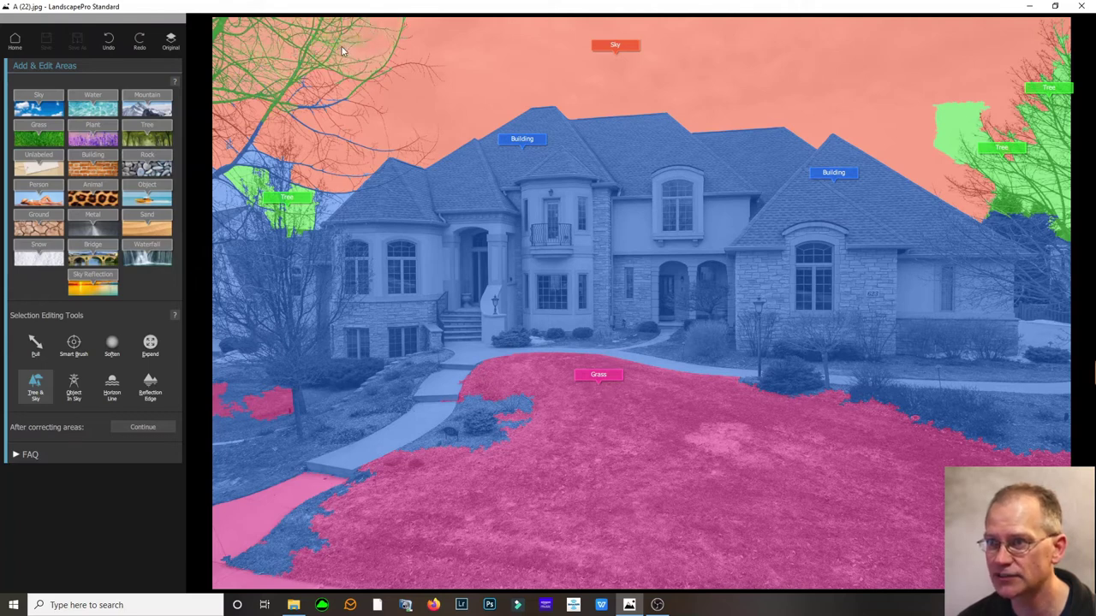
pyautogui.moveTo(421, 65)
pyautogui.mouseDown()
pyautogui.moveTo(432, 83)
pyautogui.moveTo(375, 83)
pyautogui.moveTo(302, 109)
pyautogui.mouseUp()
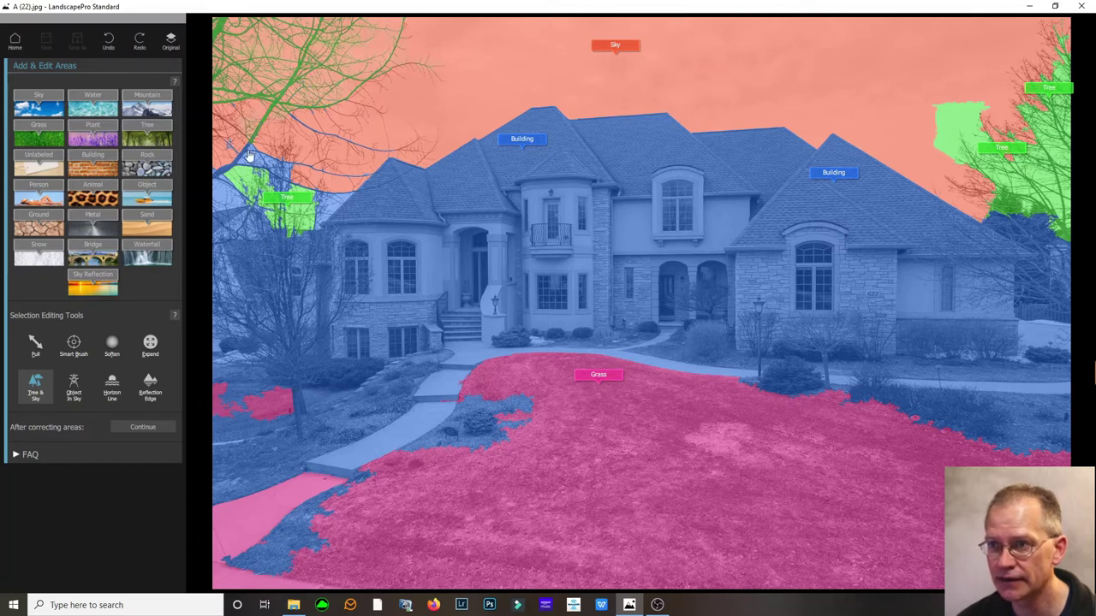
pyautogui.moveTo(248, 101)
pyautogui.mouseDown()
pyautogui.moveTo(251, 133)
pyautogui.moveTo(230, 160)
pyautogui.moveTo(288, 168)
pyautogui.moveTo(288, 140)
pyautogui.moveTo(330, 138)
pyautogui.moveTo(335, 116)
pyautogui.moveTo(370, 119)
pyautogui.moveTo(365, 103)
pyautogui.moveTo(396, 145)
pyautogui.moveTo(422, 137)
pyautogui.moveTo(362, 150)
pyautogui.moveTo(323, 174)
pyautogui.moveTo(269, 184)
pyautogui.moveTo(246, 170)
pyautogui.moveTo(239, 180)
pyautogui.moveTo(292, 194)
pyautogui.moveTo(264, 201)
pyautogui.moveTo(291, 205)
pyautogui.moveTo(289, 219)
pyautogui.moveTo(306, 225)
pyautogui.moveTo(339, 195)
pyautogui.mouseUp()
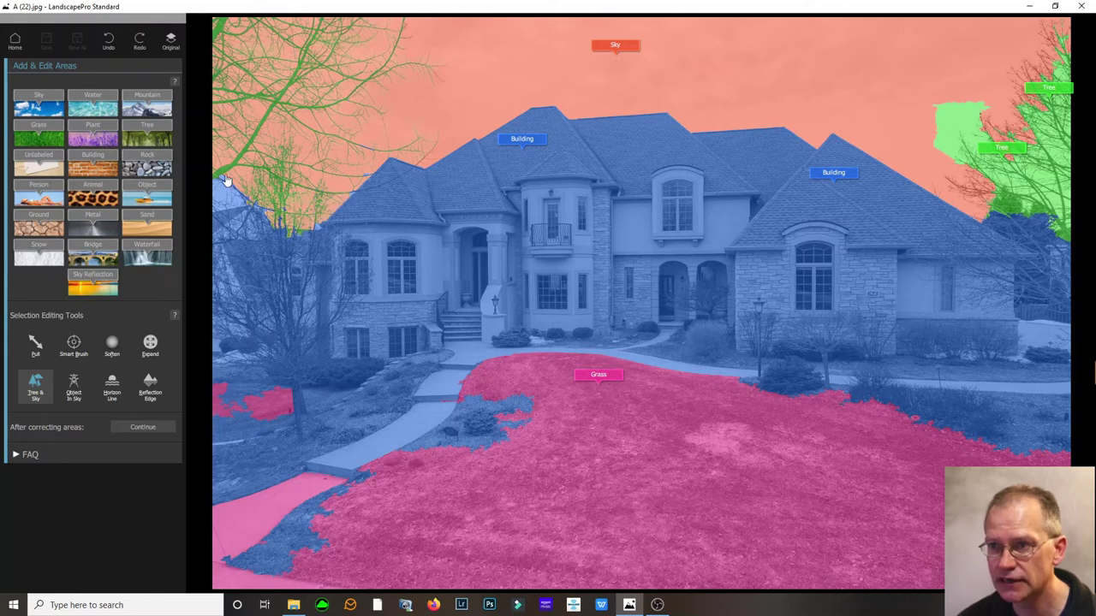
pyautogui.moveTo(212, 204); pyautogui.dragTo(223, 204)
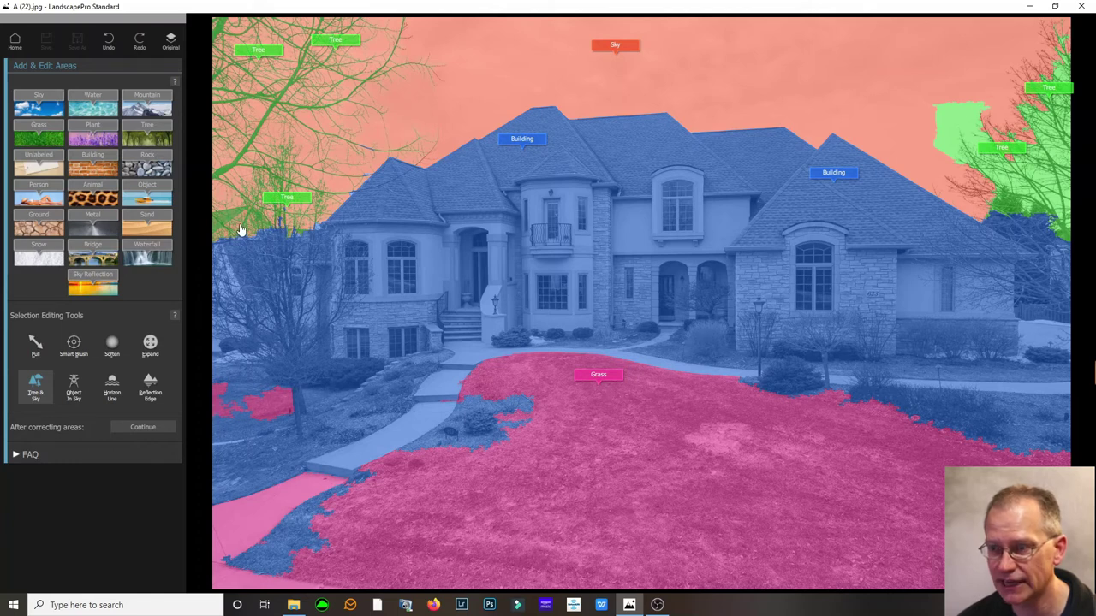
pyautogui.moveTo(992, 176)
pyautogui.mouseDown()
pyautogui.moveTo(990, 131)
pyautogui.moveTo(1031, 121)
pyautogui.moveTo(1010, 76)
pyautogui.moveTo(1029, 68)
pyautogui.moveTo(1023, 49)
pyautogui.moveTo(1044, 31)
pyautogui.moveTo(1060, 38)
pyautogui.moveTo(1051, 104)
pyautogui.moveTo(1065, 161)
pyautogui.moveTo(1005, 141)
pyautogui.moveTo(982, 117)
pyautogui.mouseUp()
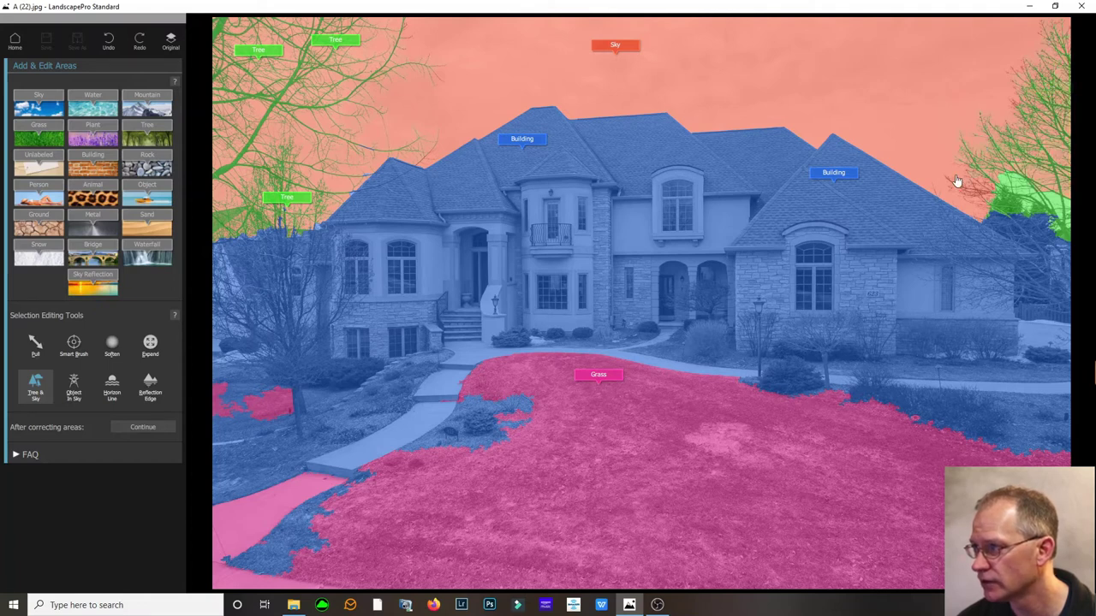
pyautogui.moveTo(961, 182)
pyautogui.mouseDown()
pyautogui.moveTo(1016, 190)
pyautogui.moveTo(1066, 230)
pyautogui.mouseUp()
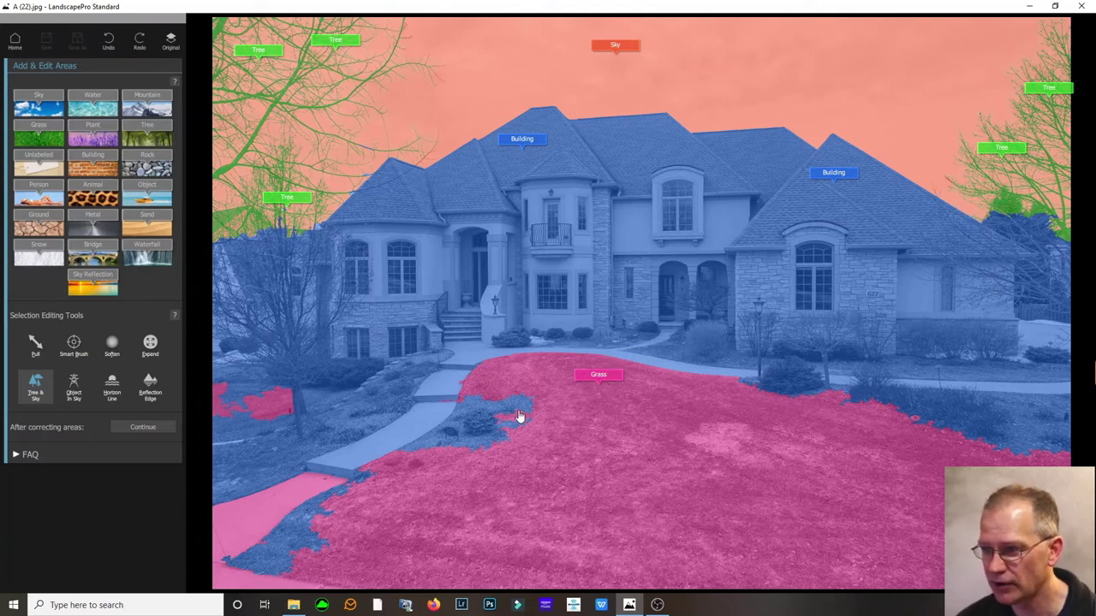
# Extend the Grass area over the planting bed, walkway and side lawn left of the front lawn using Pull, and accept the areas.
pyautogui.click(52, 357)
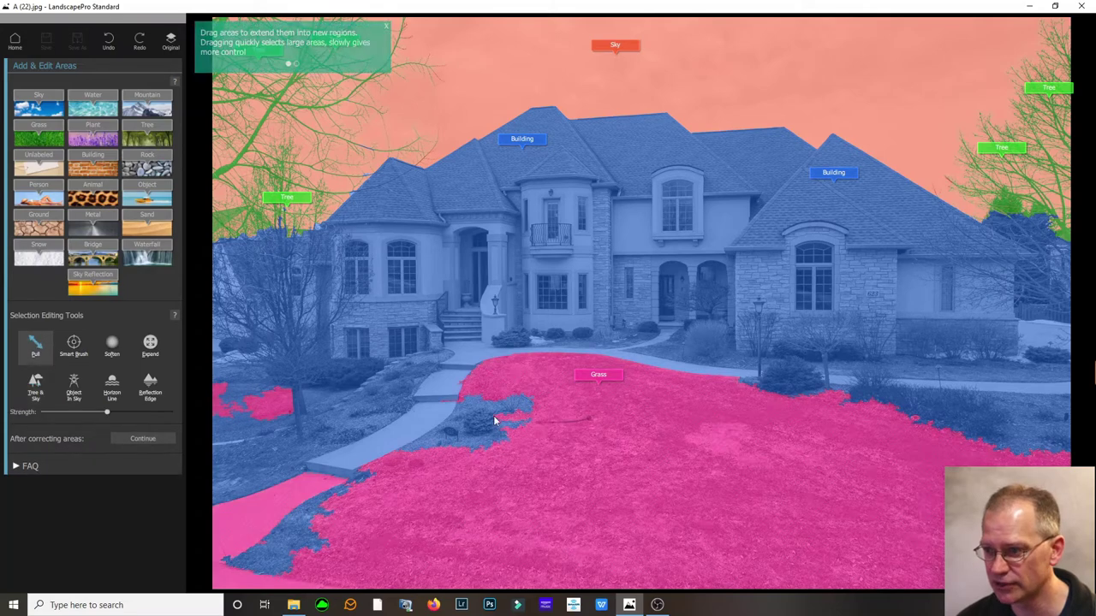
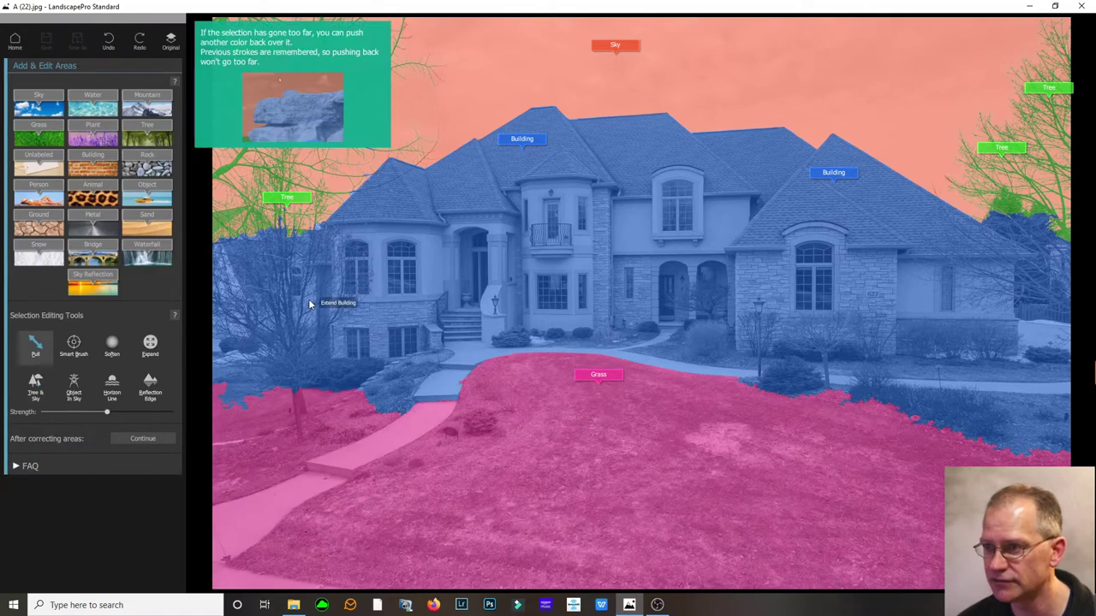
pyautogui.click(365, 130)
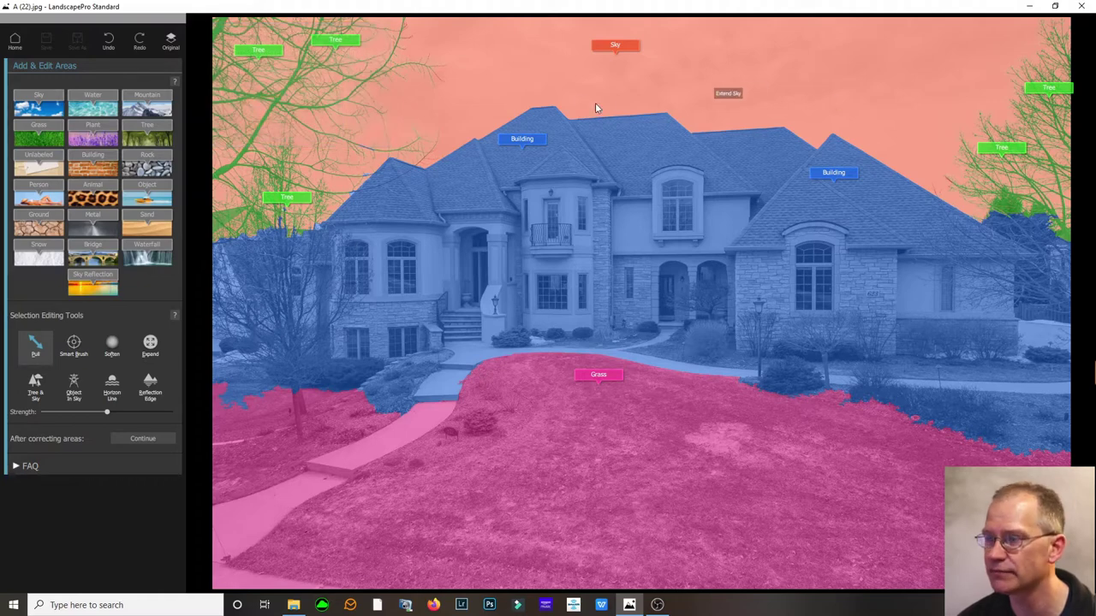
pyautogui.click(143, 439)
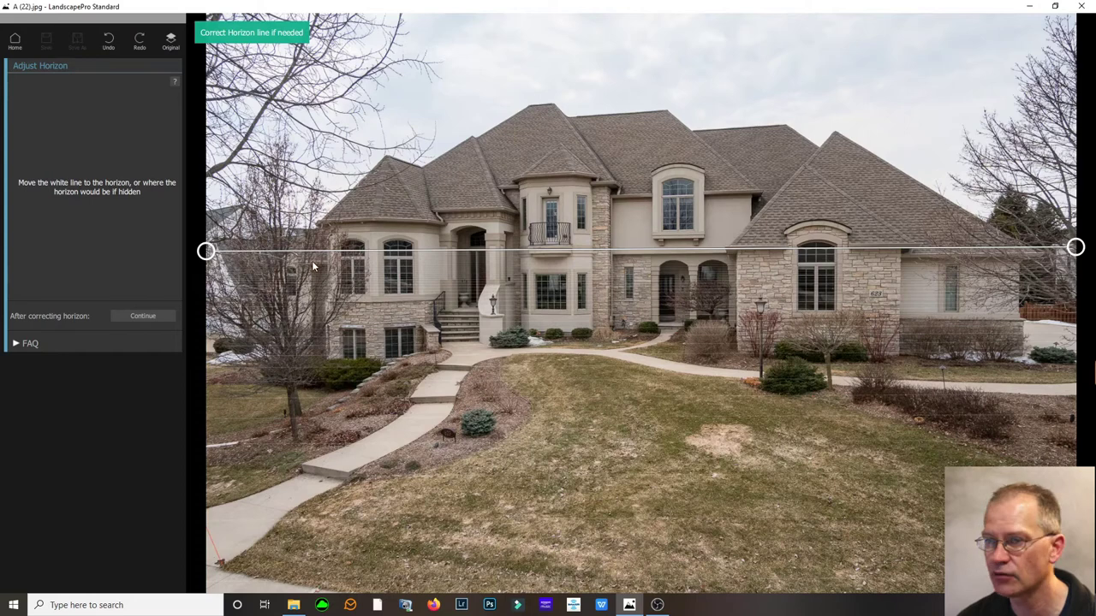
# Lower both ends of the horizon line to just above the base of the house and accept the horizon.
pyautogui.moveTo(202, 250); pyautogui.dragTo(329, 301)
pyautogui.moveTo(1075, 248); pyautogui.dragTo(1075, 312)
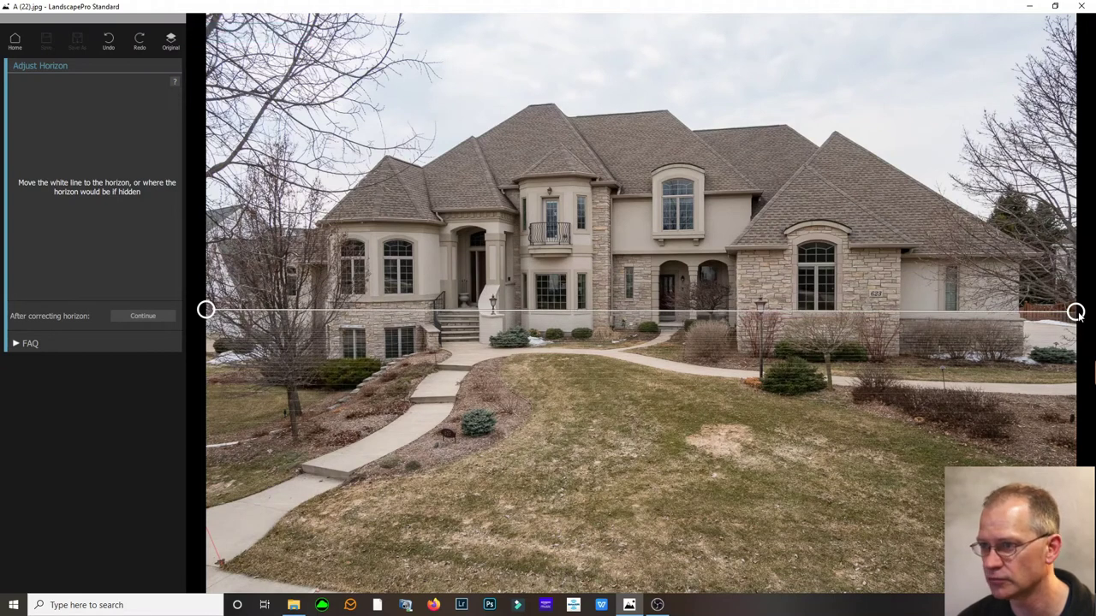
pyautogui.click(137, 318)
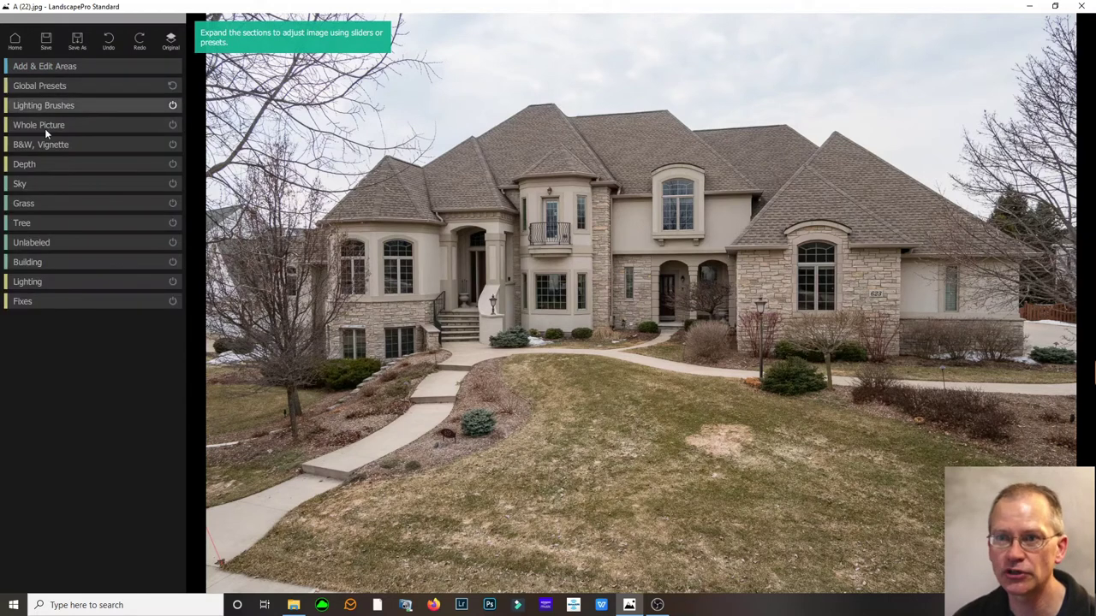
# Set the sky's atmosphere to the Noon 2 preset.
pyautogui.click(45, 186)
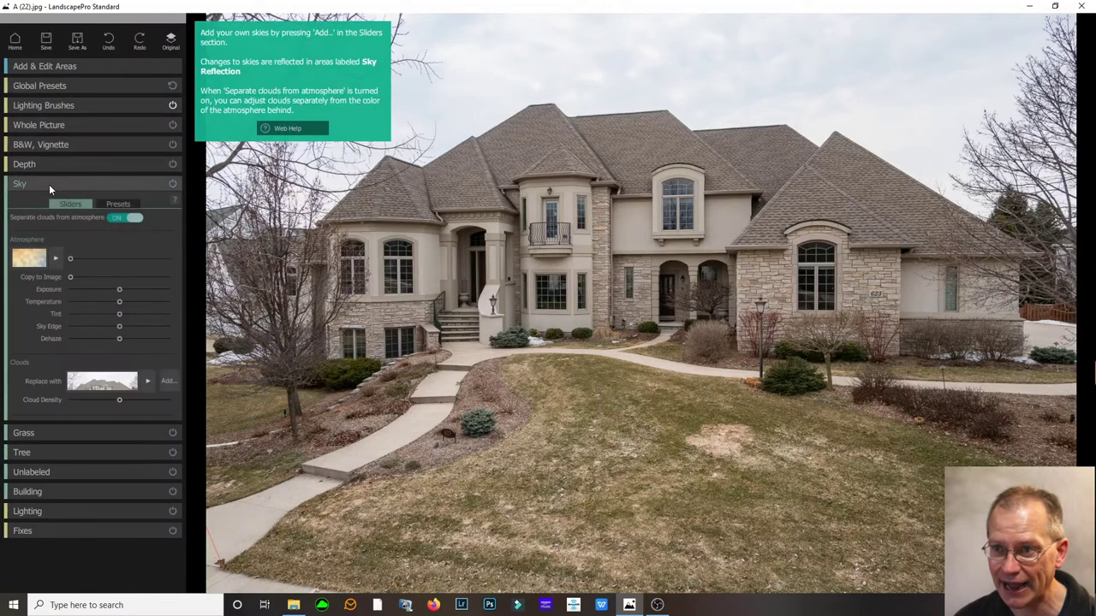
pyautogui.click(58, 258)
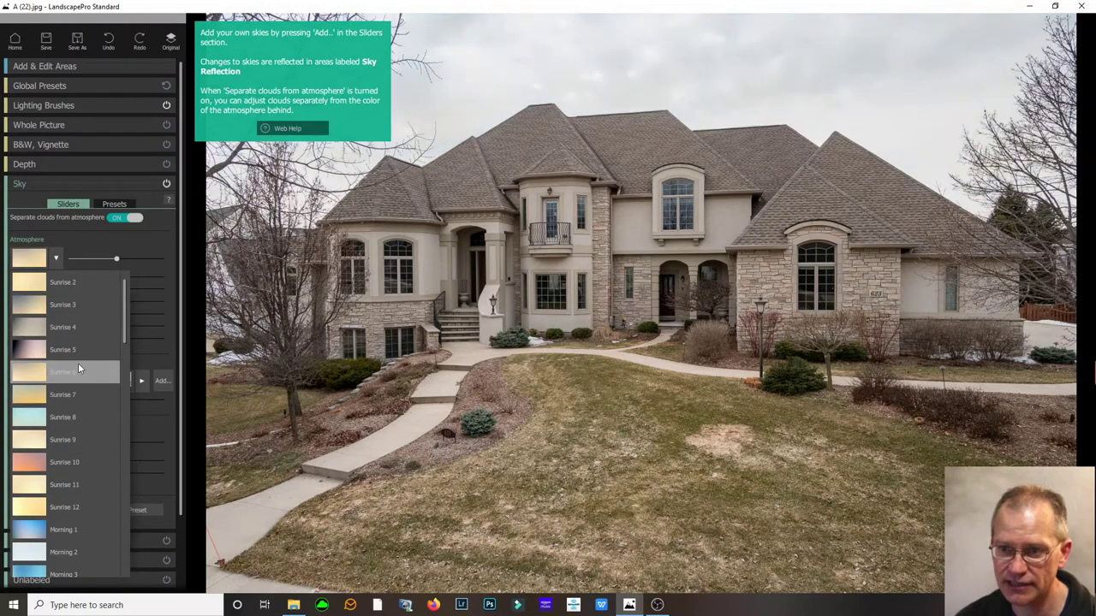
pyautogui.scroll(-4, 123, 351)
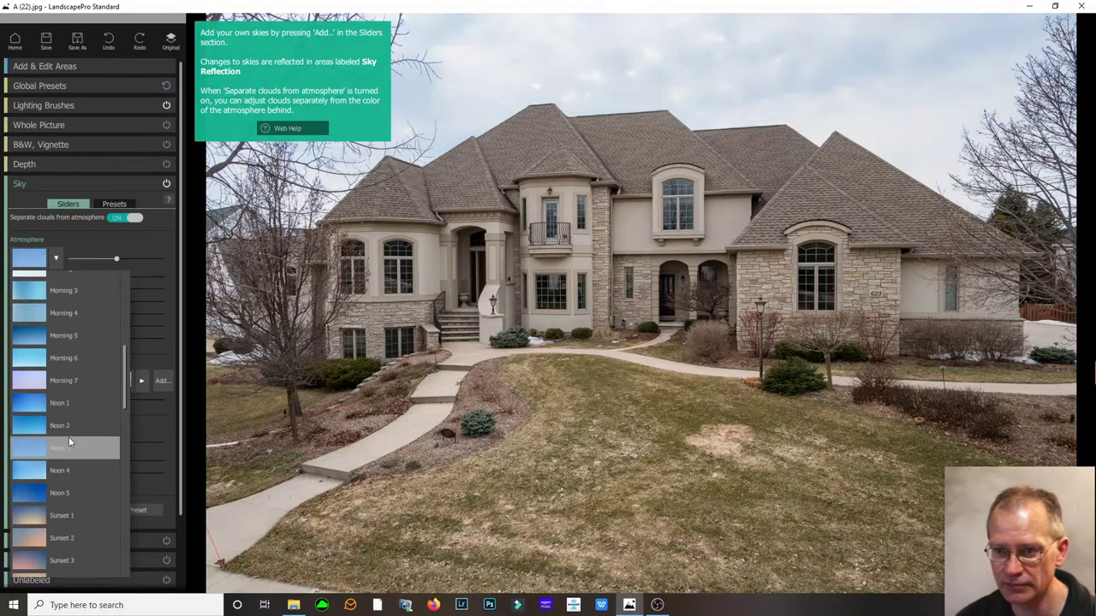
pyautogui.moveTo(123, 376); pyautogui.dragTo(119, 534)
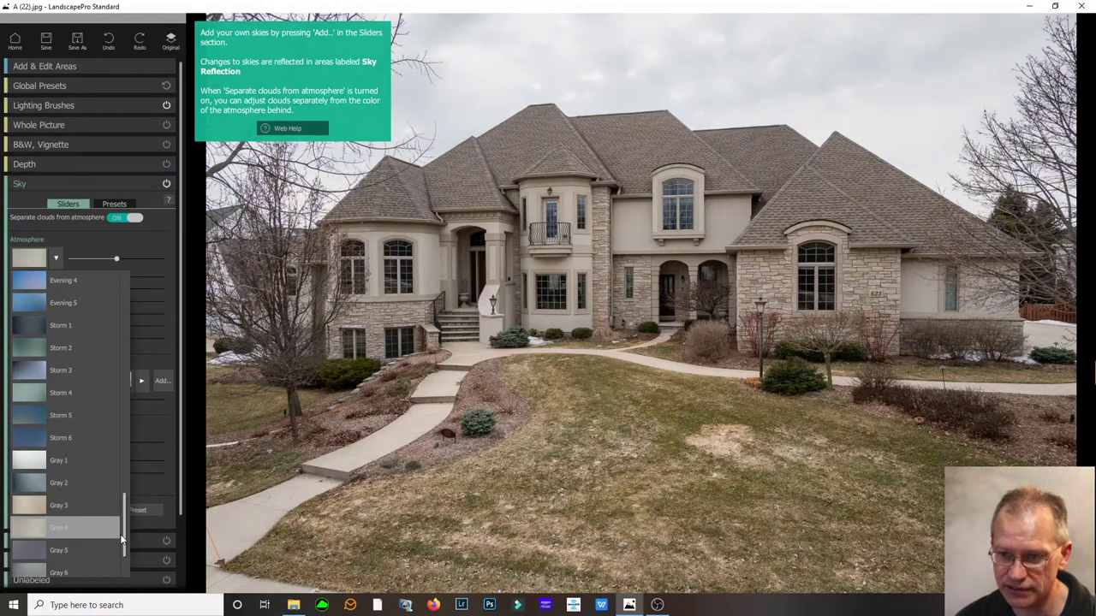
pyautogui.moveTo(122, 536); pyautogui.dragTo(123, 396)
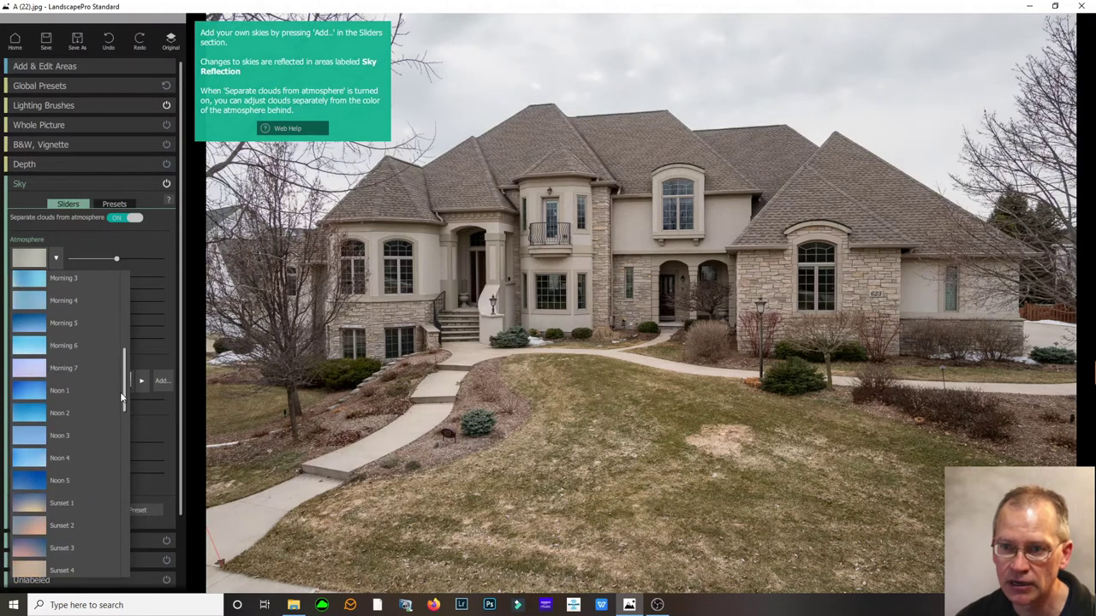
pyautogui.click(59, 417)
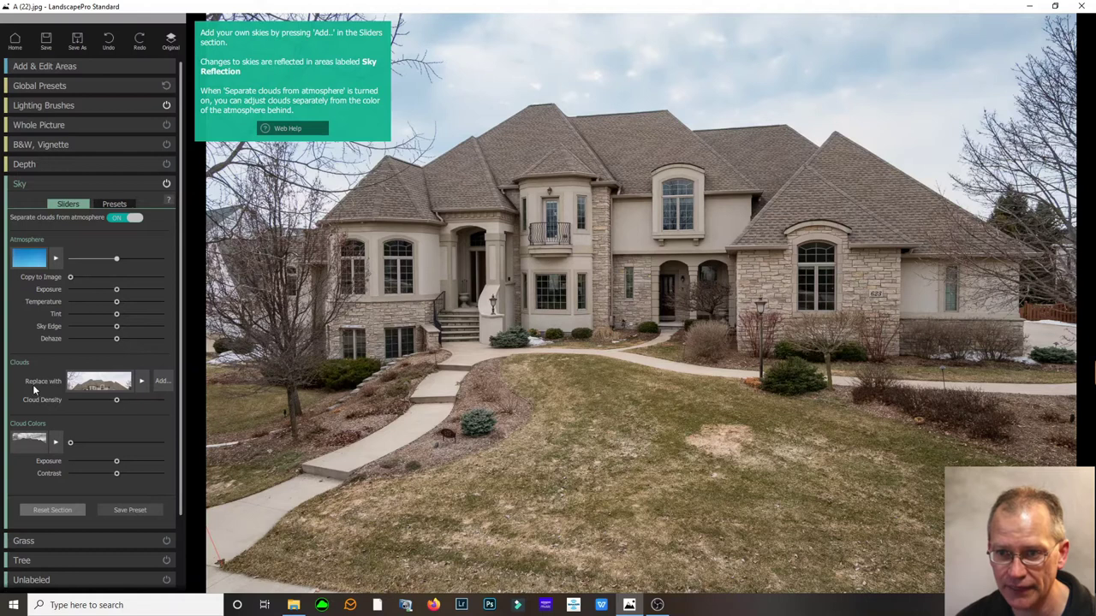
# Try the Wispy 1 image as the replacement for the sky's clouds.
pyautogui.click(141, 384)
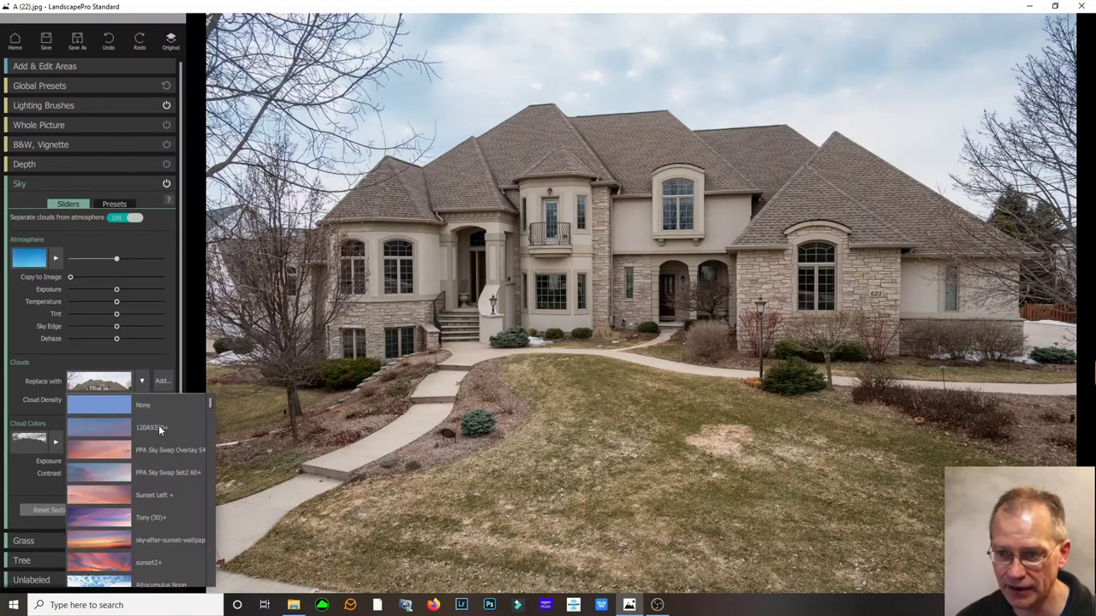
pyautogui.scroll(-1, 153, 438)
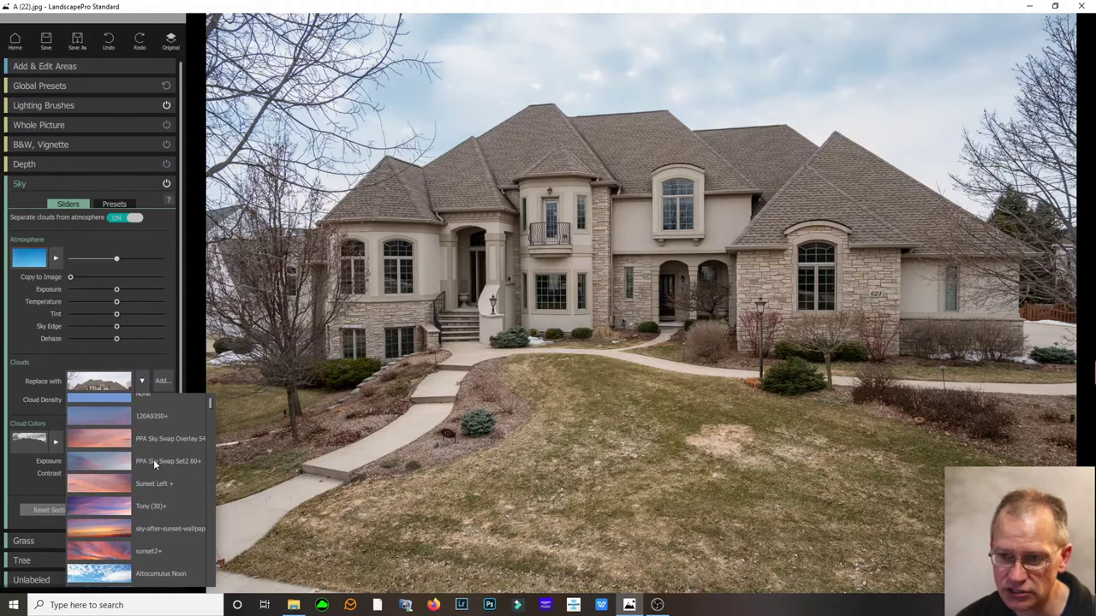
pyautogui.scroll(-2, 153, 460)
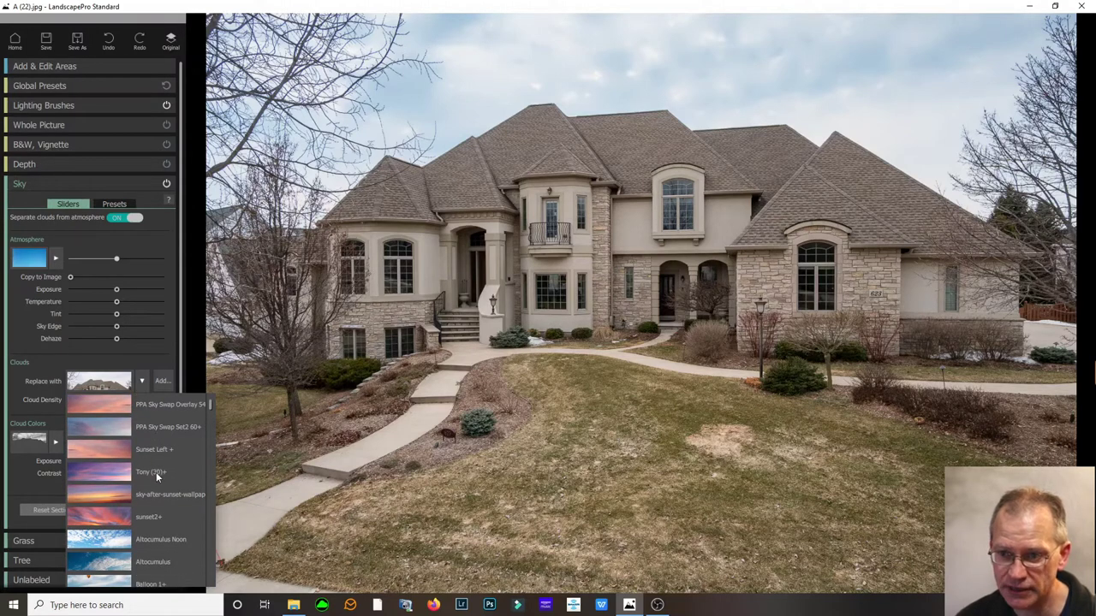
pyautogui.scroll(-8, 158, 466)
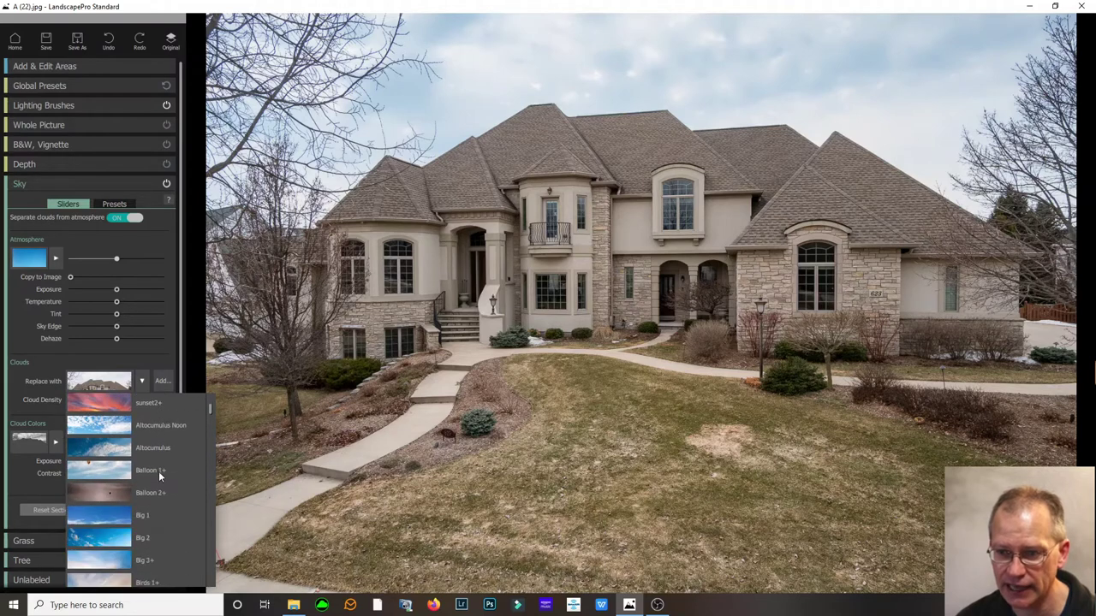
pyautogui.scroll(-10, 210, 423)
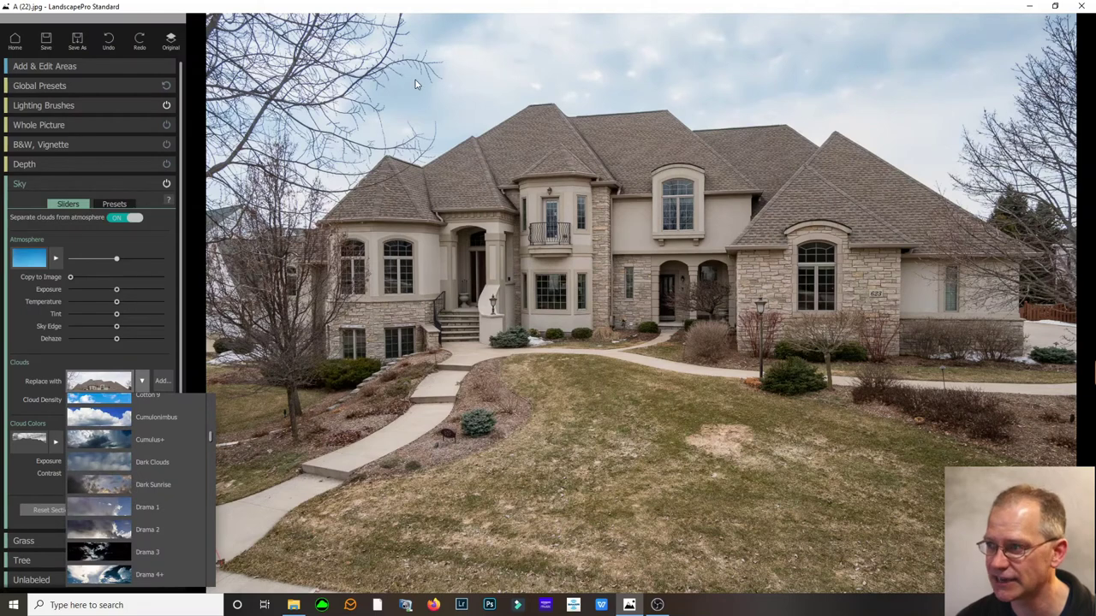
pyautogui.moveTo(209, 438); pyautogui.dragTo(214, 589)
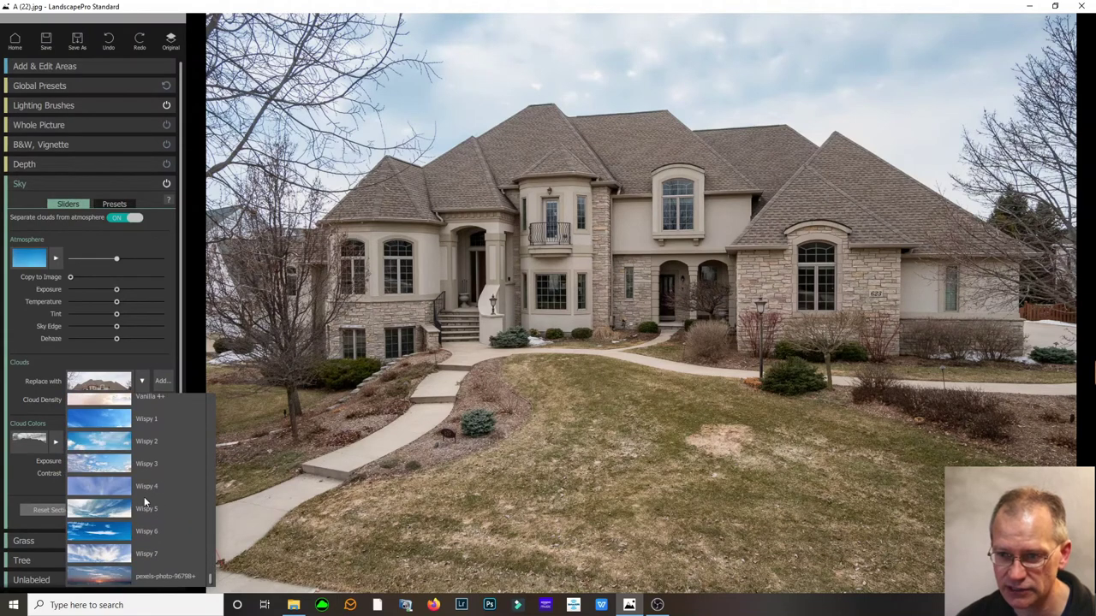
pyautogui.click(149, 419)
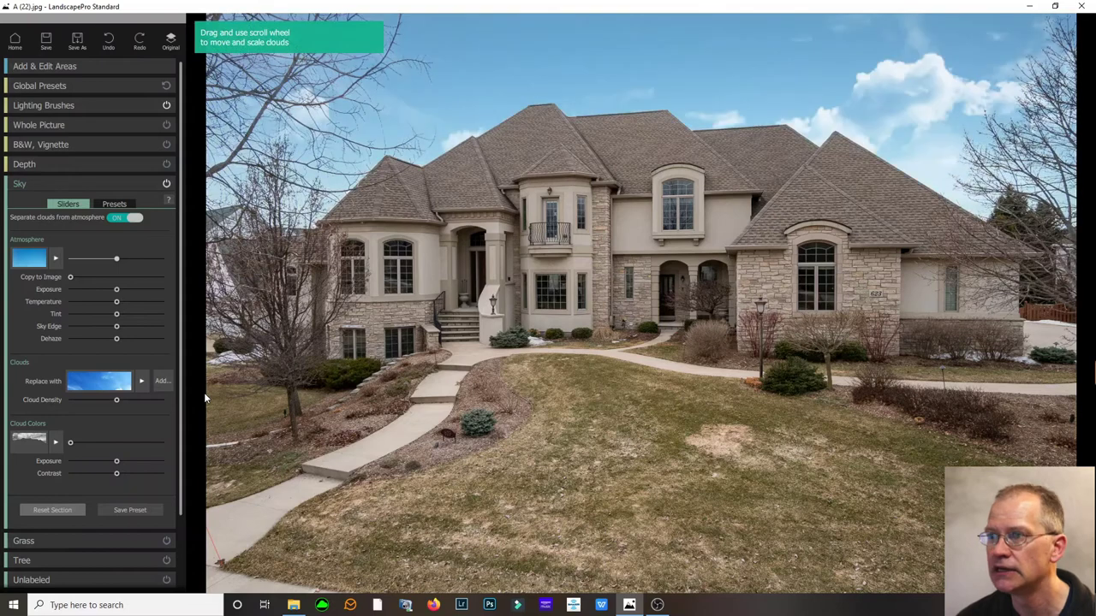
# Replace the sky's clouds with the Wispy 2 image.
pyautogui.click(141, 382)
pyautogui.scroll(-3, 144, 441)
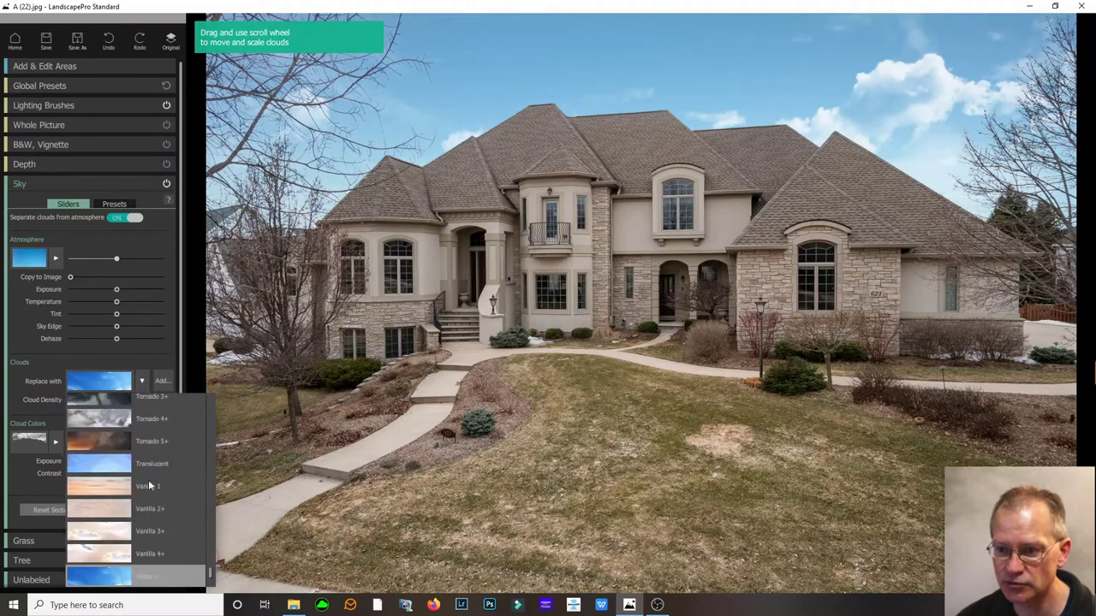
pyautogui.scroll(-2, 167, 524)
pyautogui.click(147, 551)
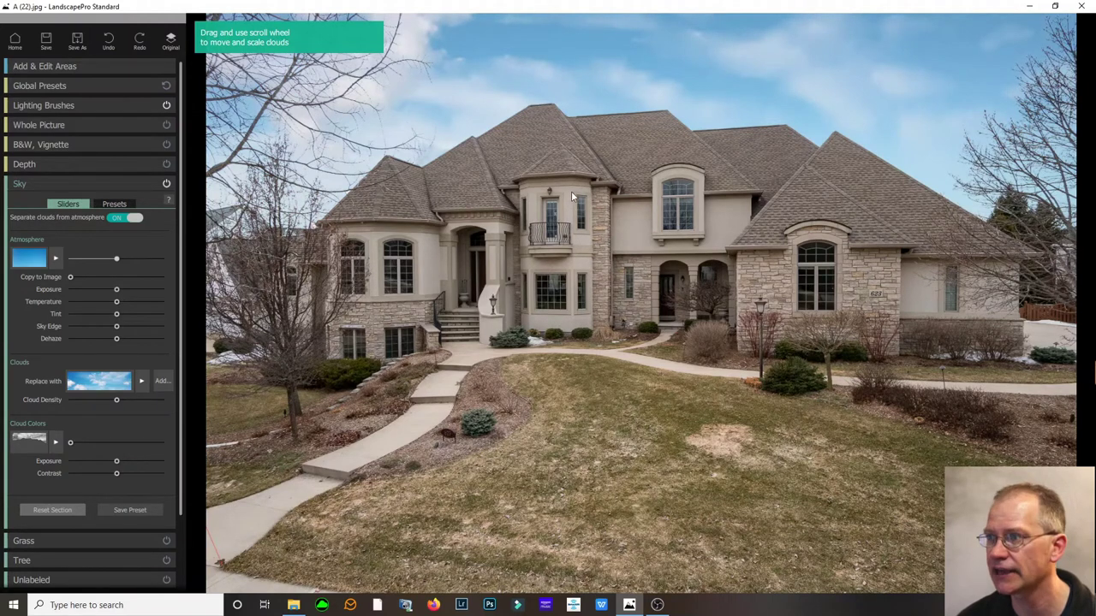
# Rescale the replacement clouds in the sky above the house.
pyautogui.scroll(6, 598, 197)
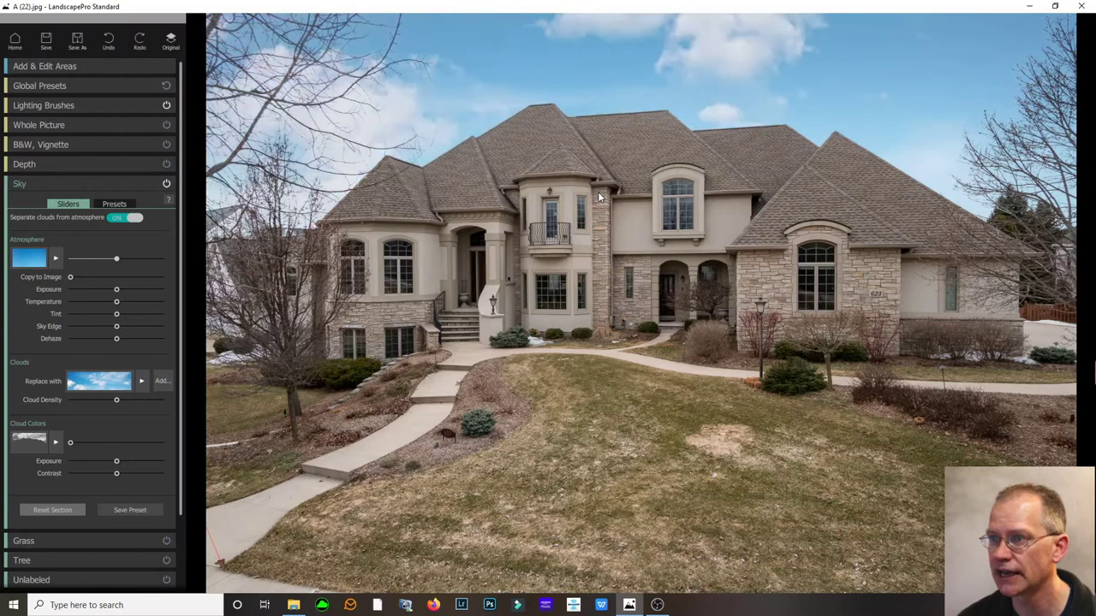
pyautogui.scroll(5, 598, 197)
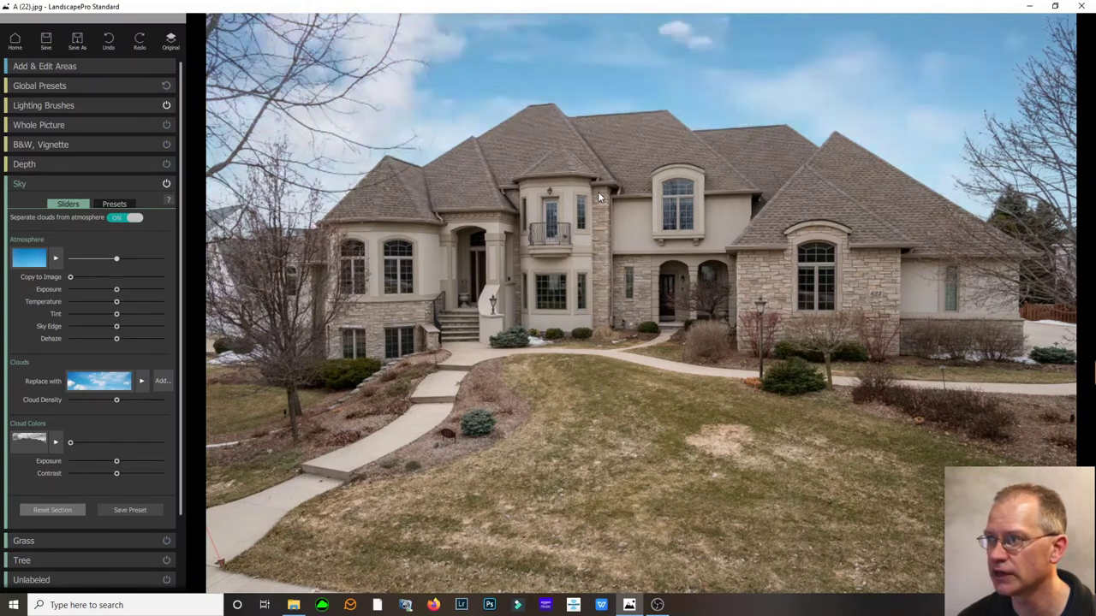
pyautogui.scroll(4, 598, 197)
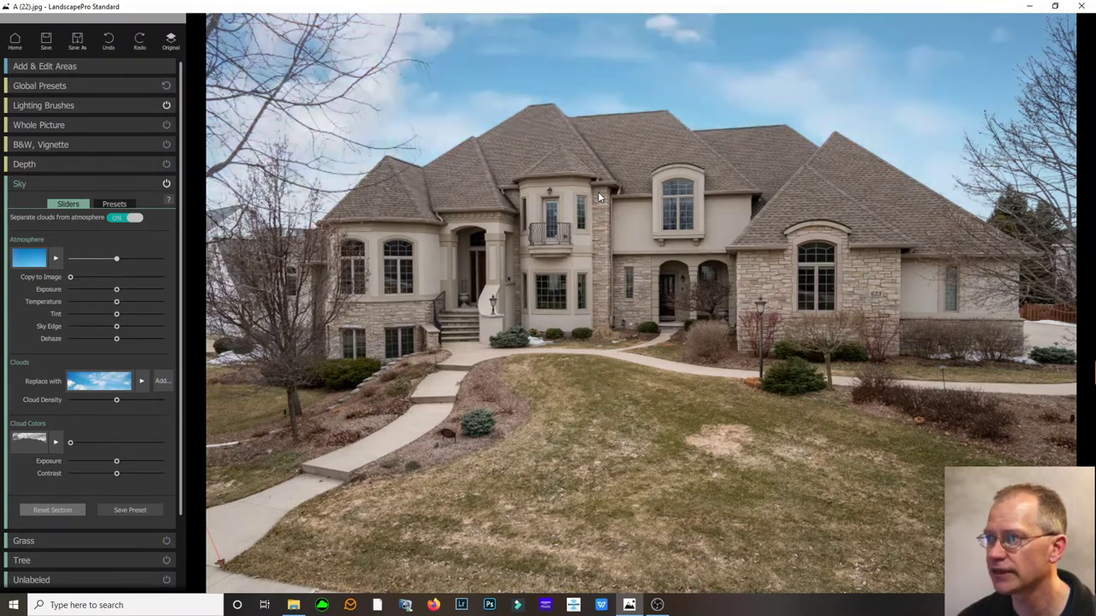
# Adjust the scale of the replacement clouds and slightly increase the cloud density.
pyautogui.scroll(6, 600, 171)
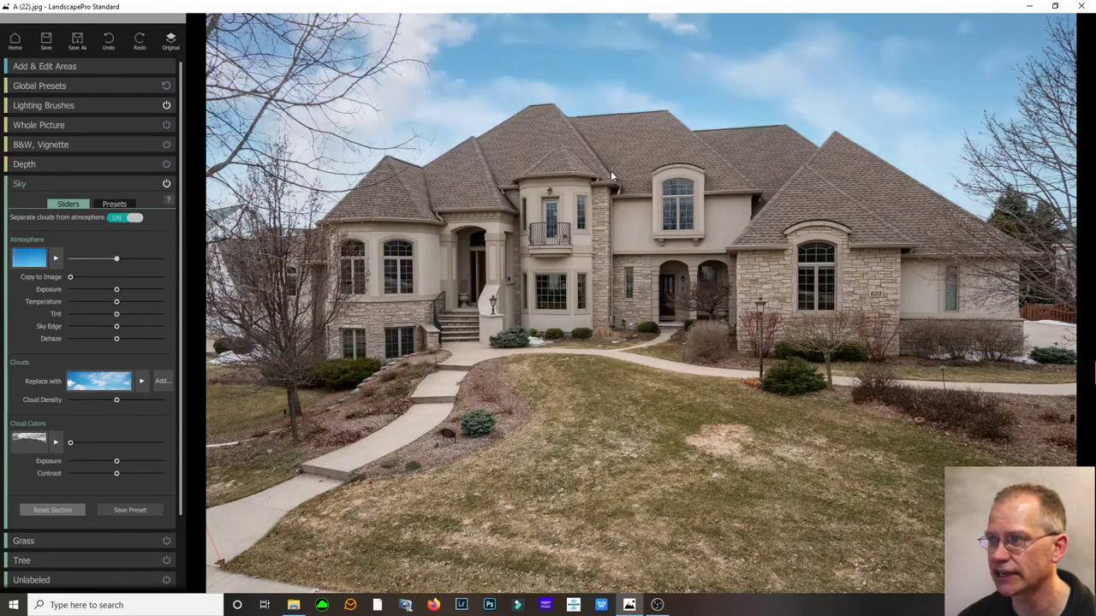
pyautogui.scroll(-8, 612, 216)
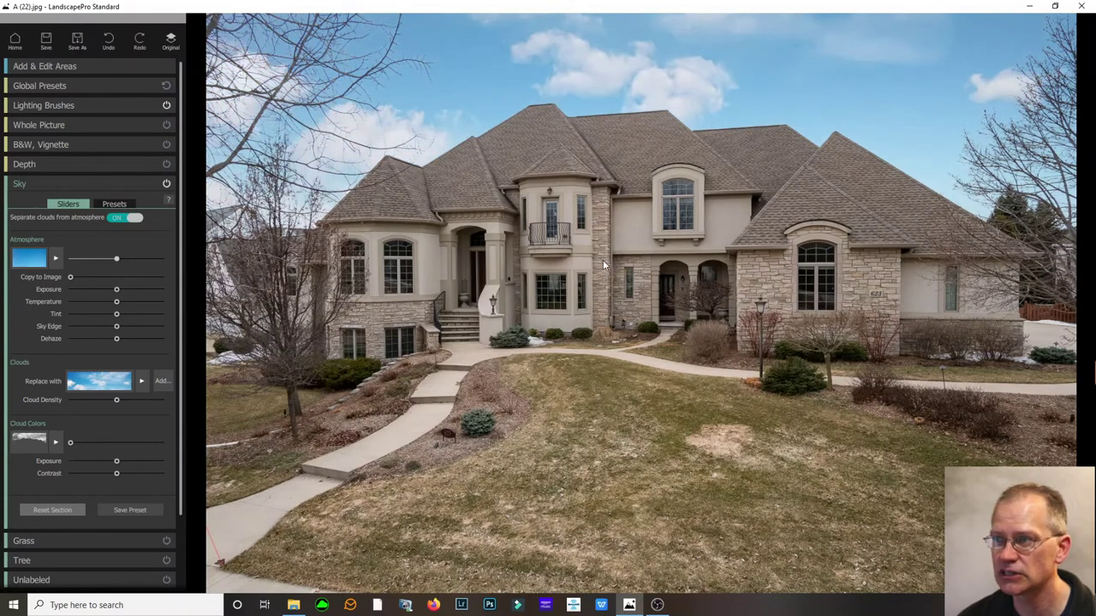
pyautogui.scroll(3, 592, 211)
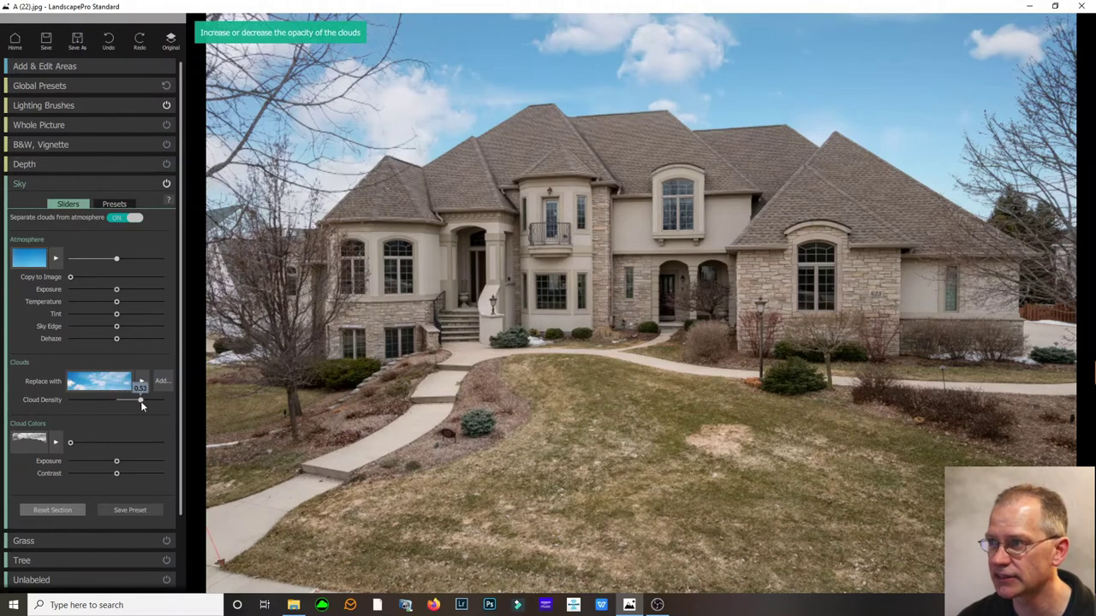
pyautogui.moveTo(116, 399)
pyautogui.mouseDown()
pyautogui.moveTo(81, 407)
pyautogui.moveTo(134, 402)
pyautogui.mouseUp()
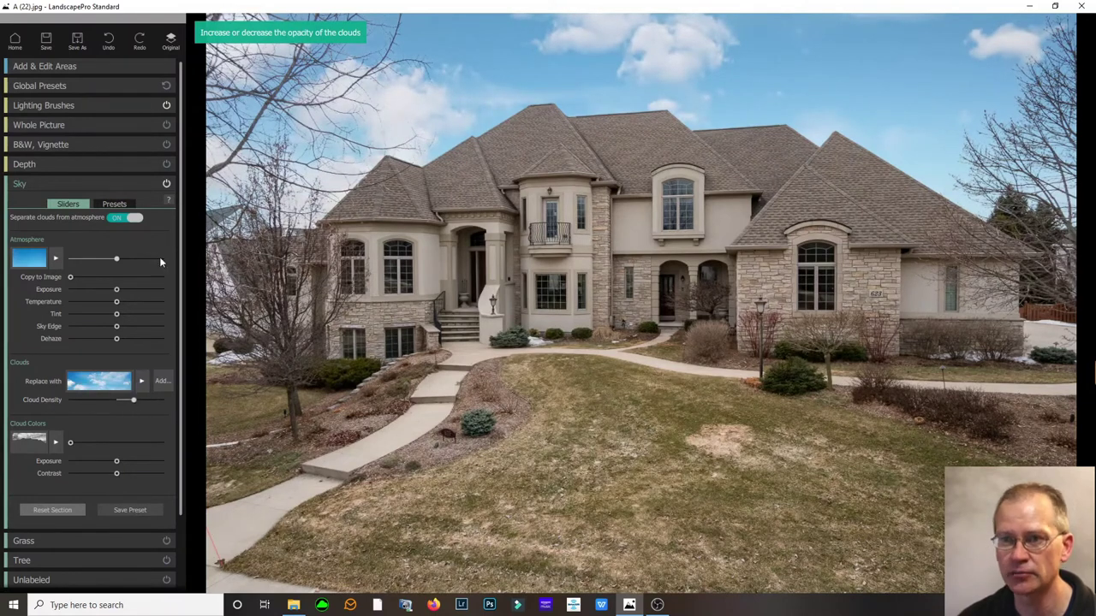
pyautogui.click(120, 183)
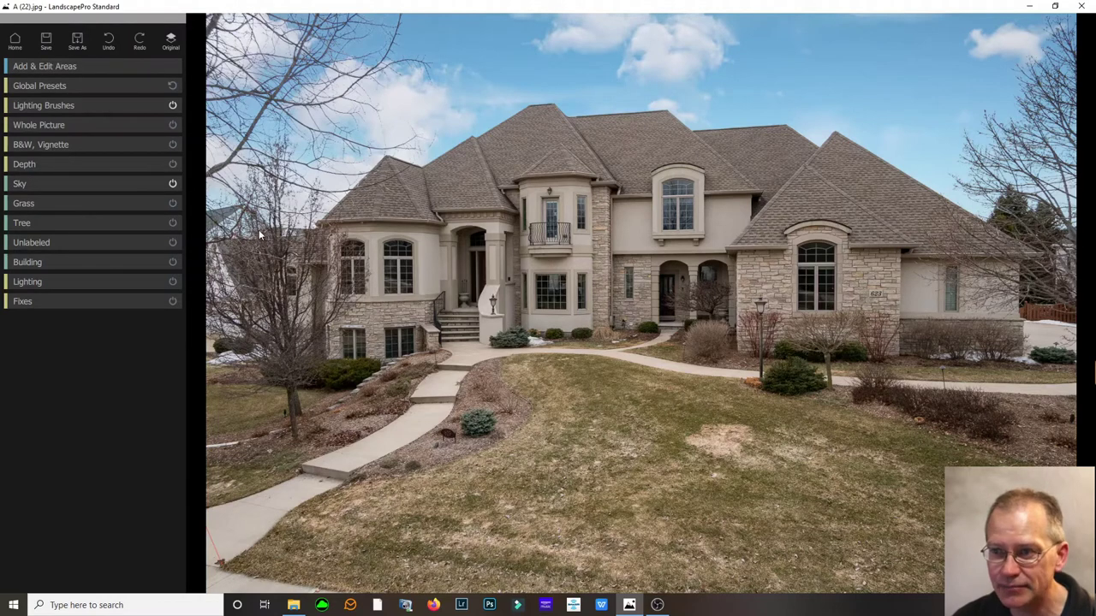
# Pull the Building area over the neighboring house behind the bare tree at the left of the photo.
pyautogui.click(135, 71)
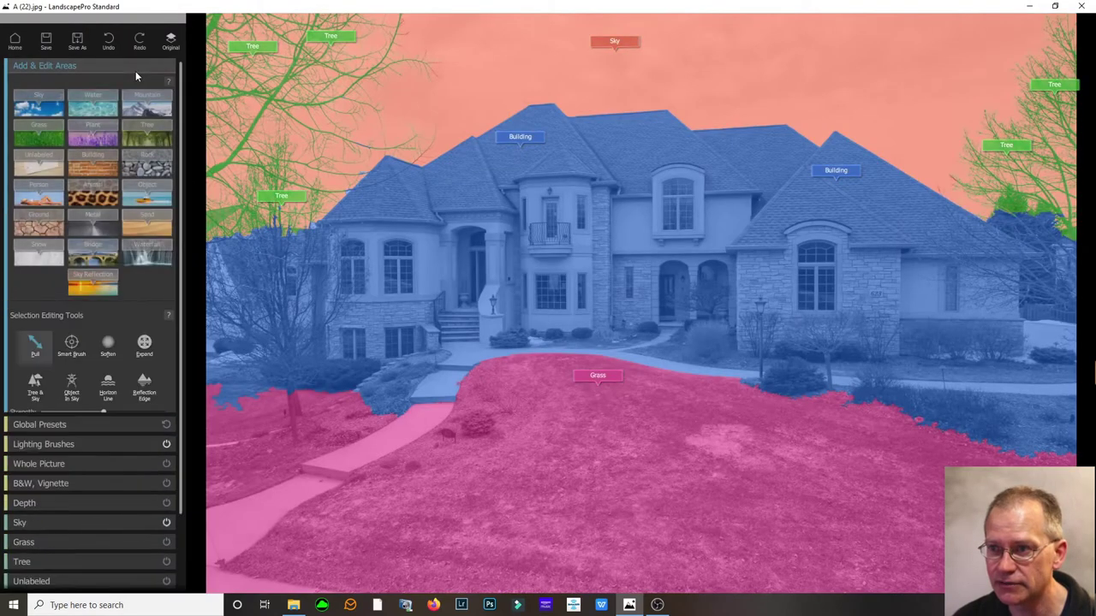
pyautogui.click(249, 250)
pyautogui.moveTo(242, 221)
pyautogui.mouseDown()
pyautogui.moveTo(215, 238)
pyautogui.moveTo(215, 218)
pyautogui.moveTo(257, 221)
pyautogui.moveTo(236, 208)
pyautogui.moveTo(211, 216)
pyautogui.moveTo(262, 275)
pyautogui.mouseUp()
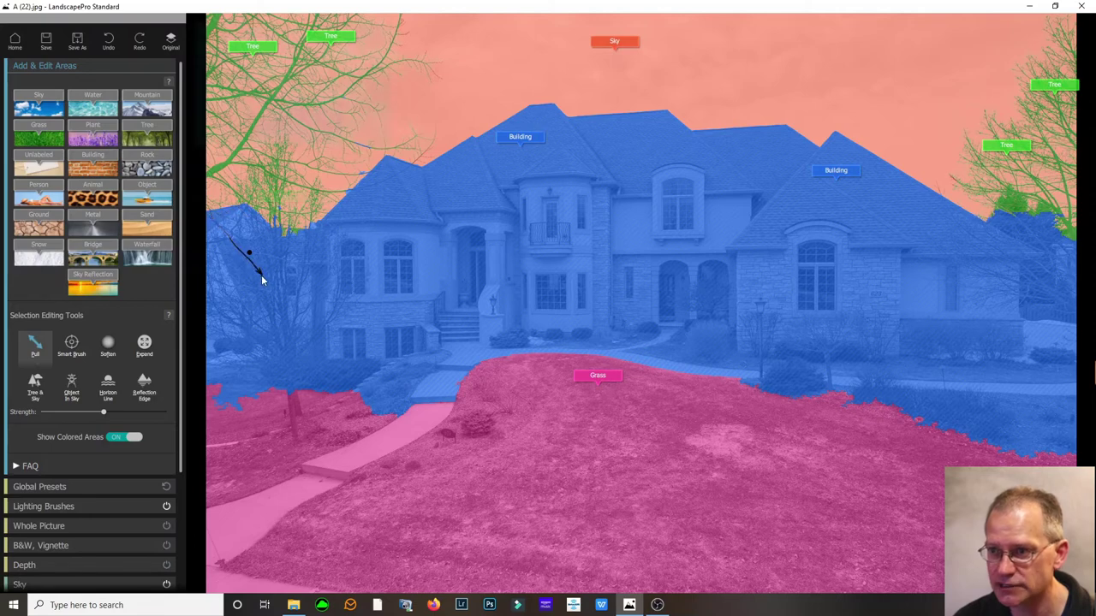
pyautogui.click(51, 66)
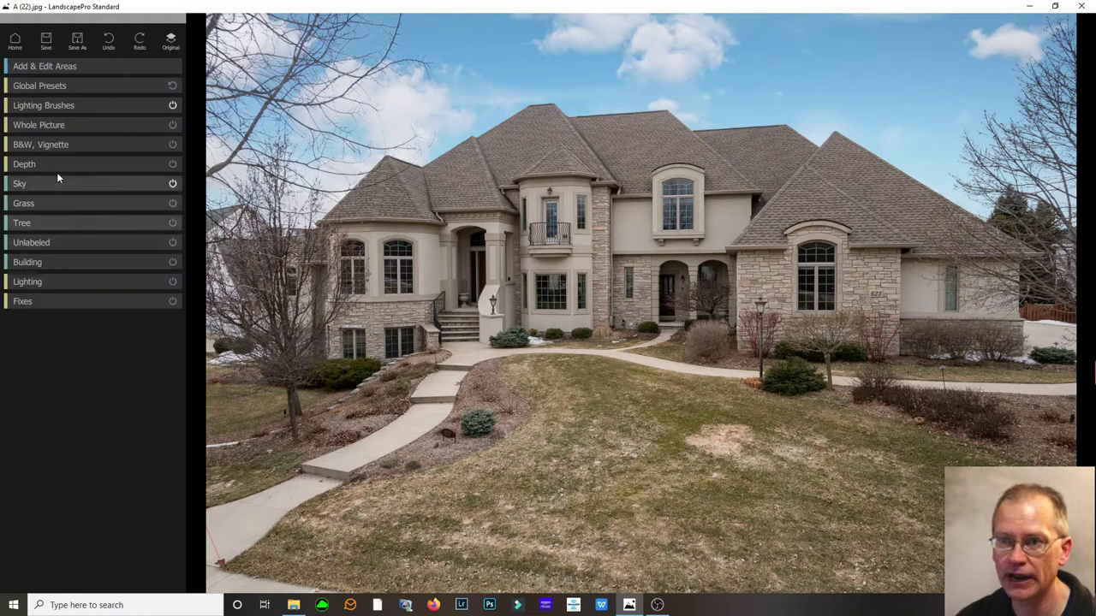
# Slightly raise the whole picture's saturation, exposure, vibrance and fill light.
pyautogui.click(49, 128)
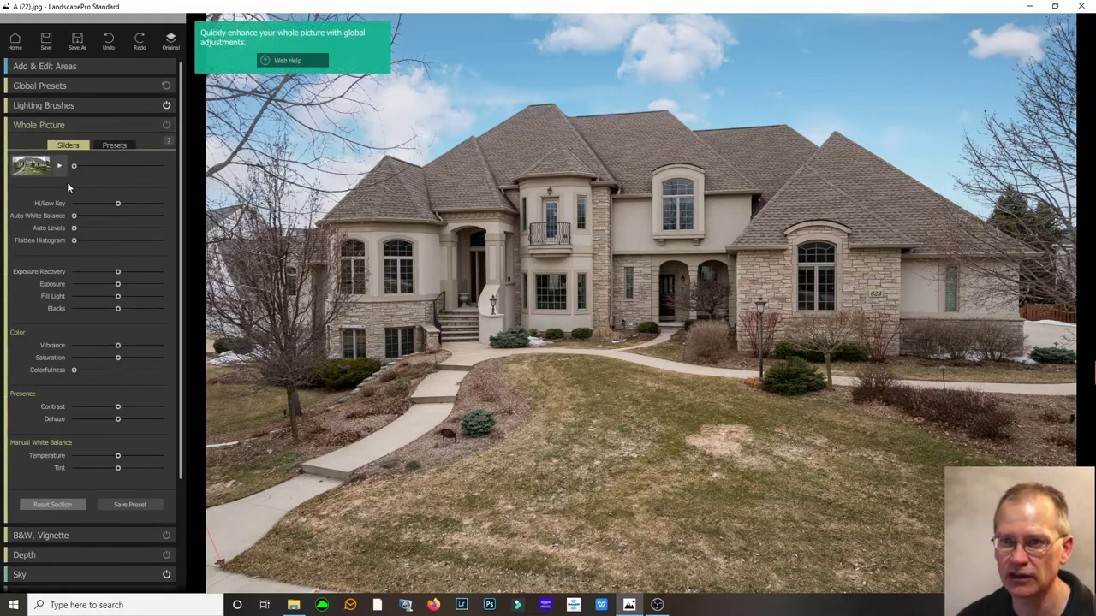
pyautogui.click(118, 356)
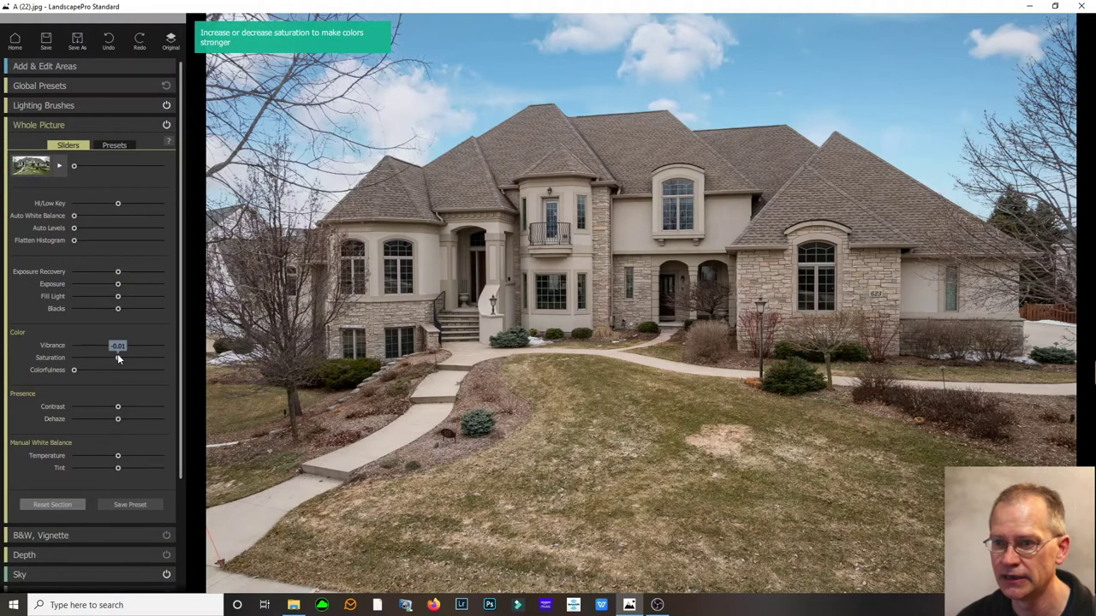
pyautogui.moveTo(119, 359); pyautogui.dragTo(122, 359)
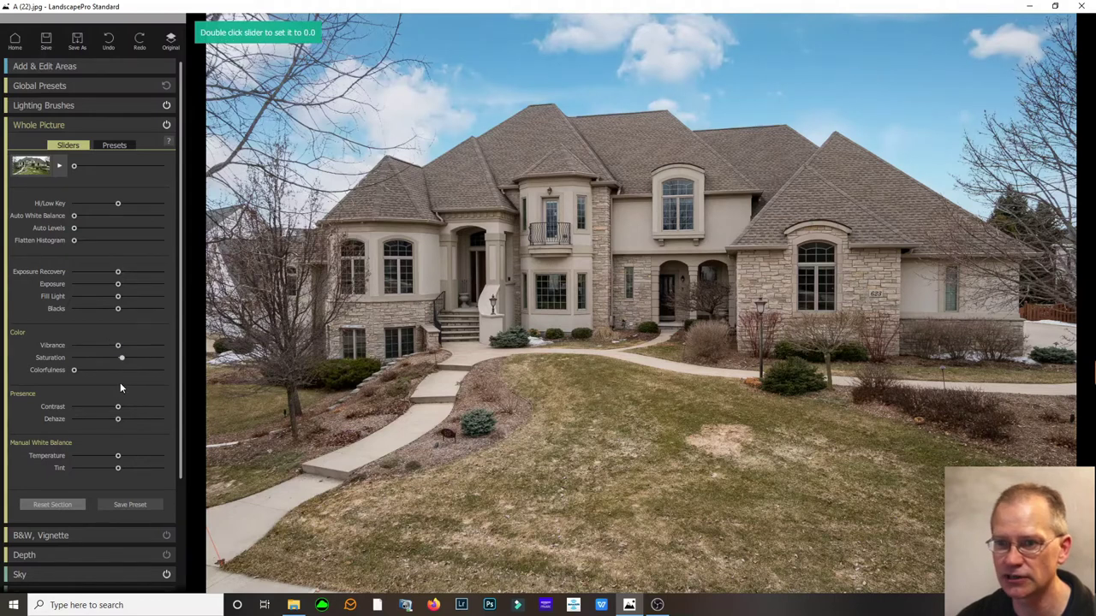
pyautogui.click(120, 356)
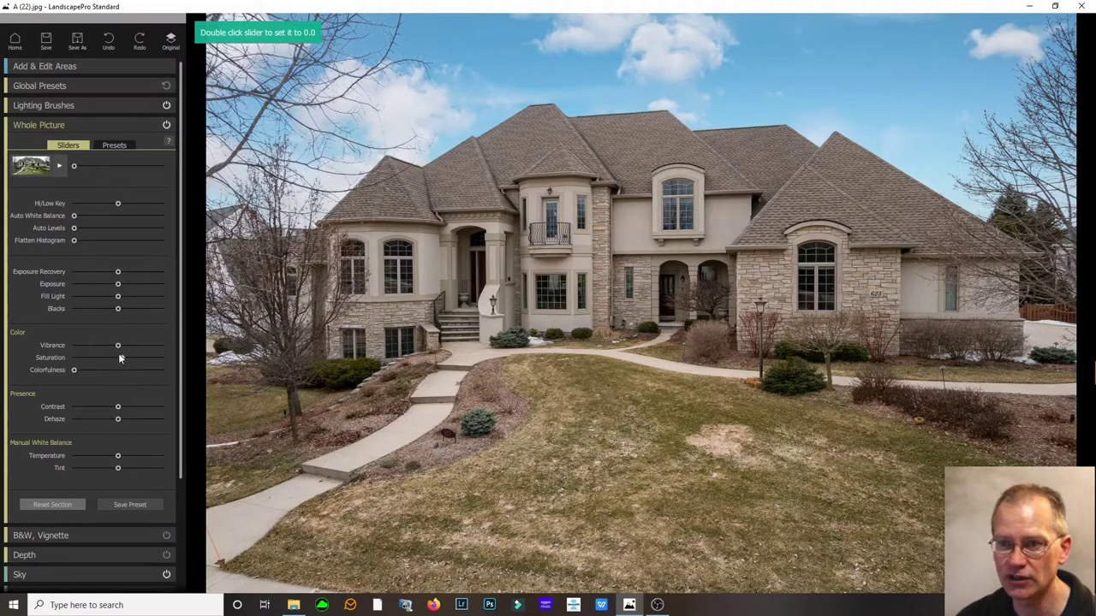
pyautogui.moveTo(117, 290); pyautogui.dragTo(120, 290)
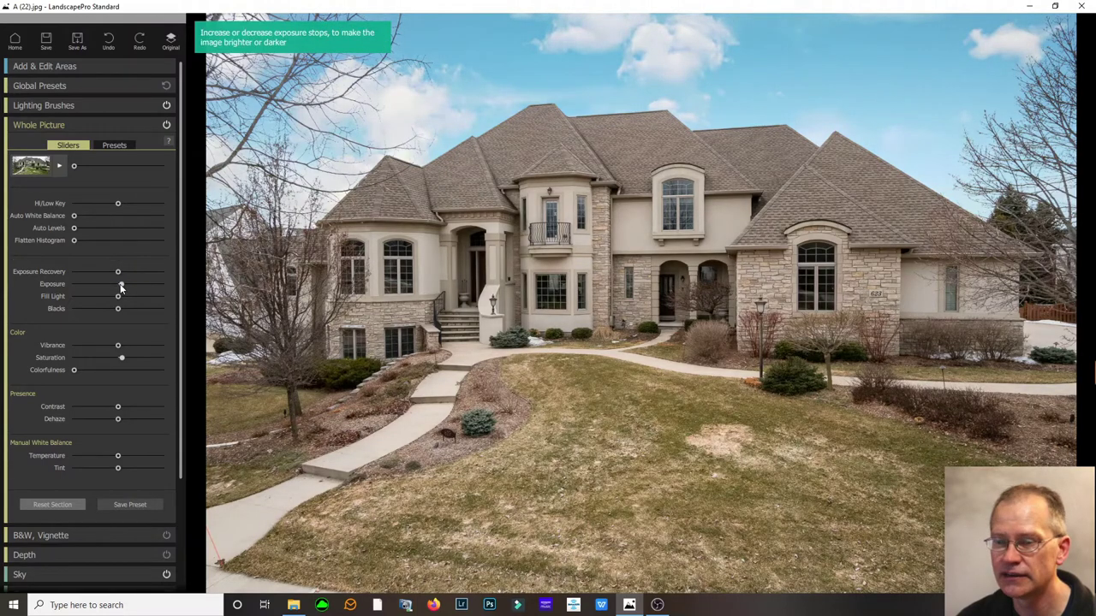
pyautogui.click(120, 289)
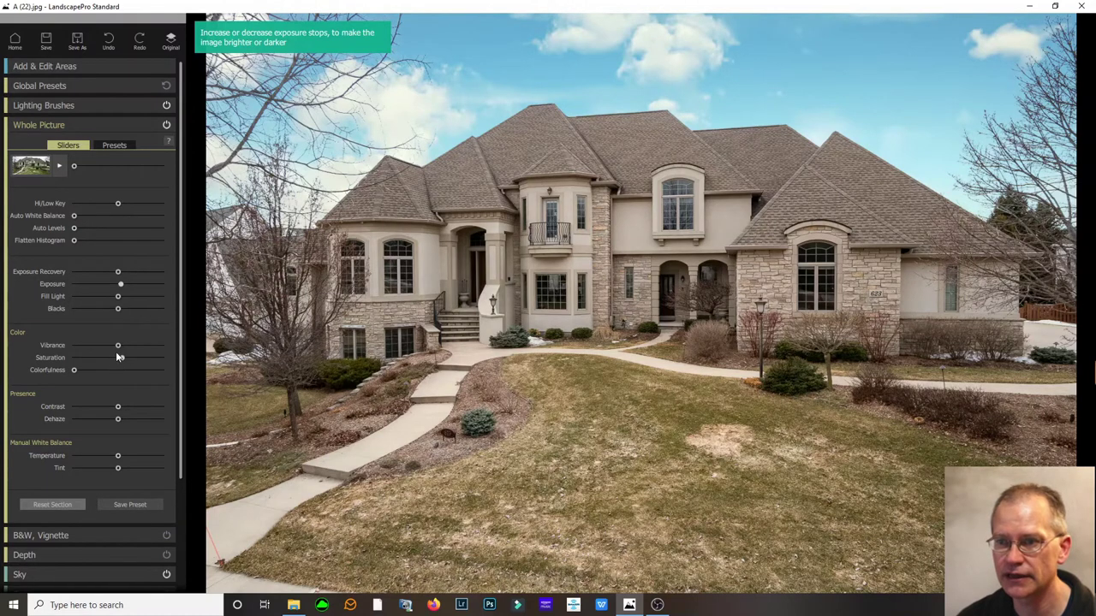
pyautogui.moveTo(119, 346); pyautogui.dragTo(124, 358)
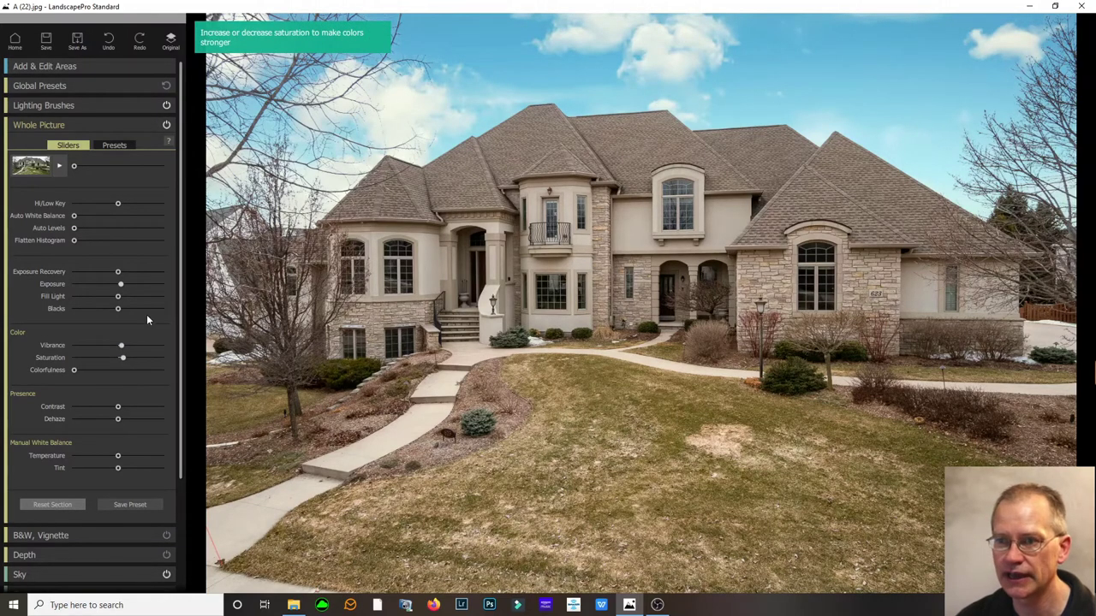
pyautogui.moveTo(117, 297)
pyautogui.mouseDown()
pyautogui.moveTo(141, 299)
pyautogui.moveTo(79, 307)
pyautogui.moveTo(122, 300)
pyautogui.mouseUp()
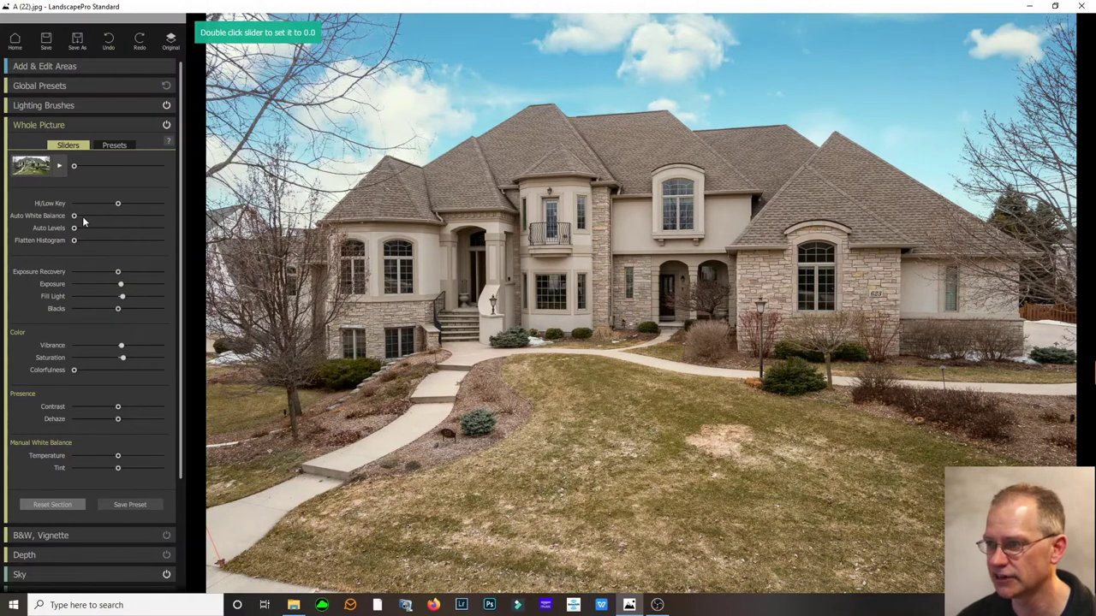
pyautogui.click(68, 122)
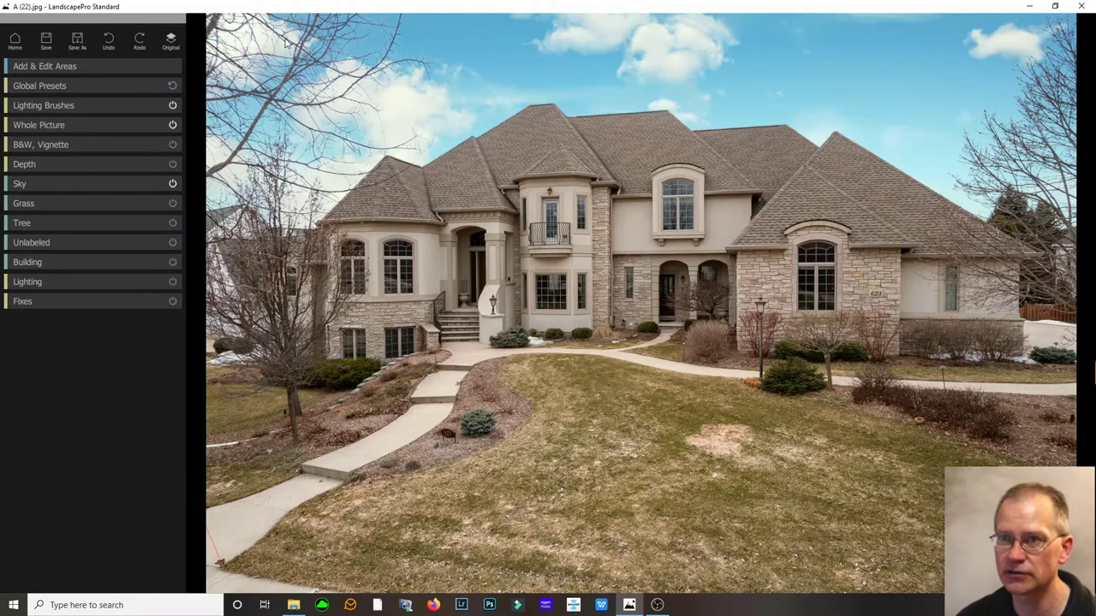
# Save the edited photo as B, and open image 14 from the April Exteriors folder.
pyautogui.click(77, 38)
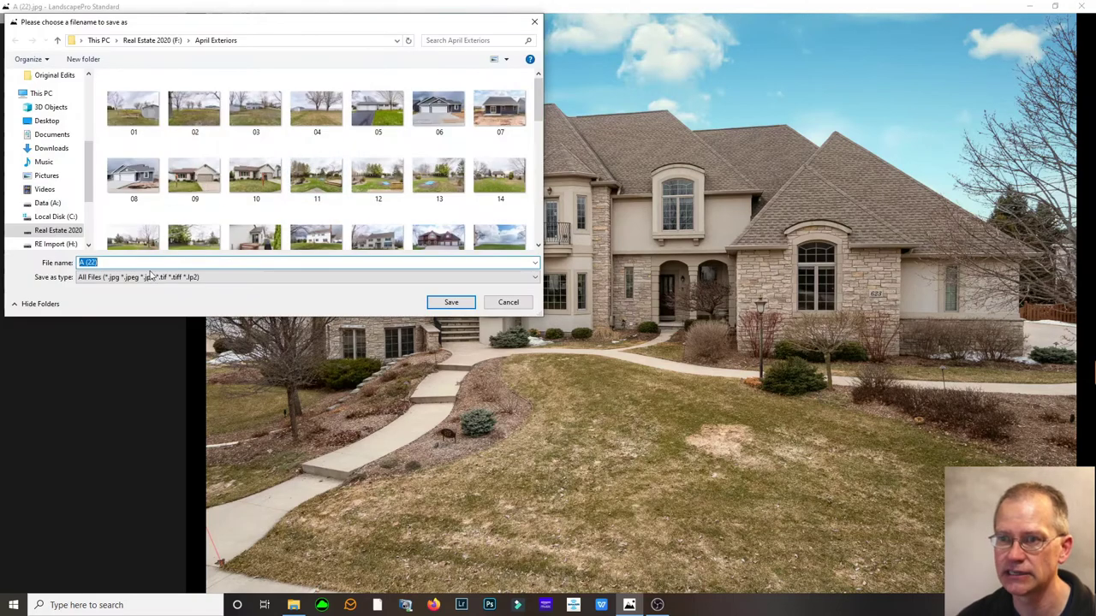
pyautogui.write('B')
pyautogui.click(451, 302)
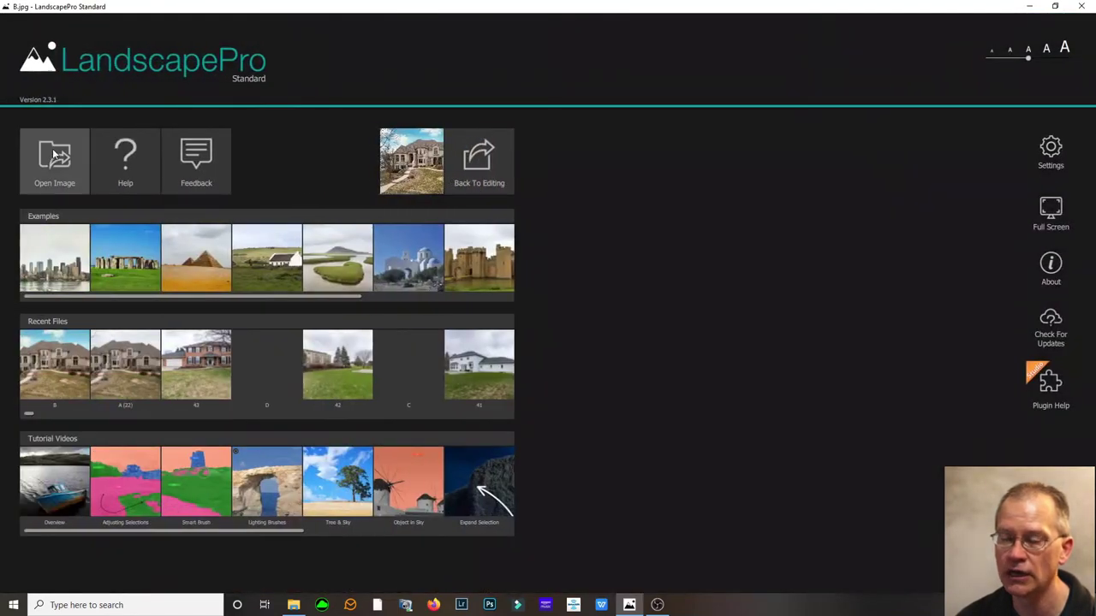
pyautogui.click(52, 148)
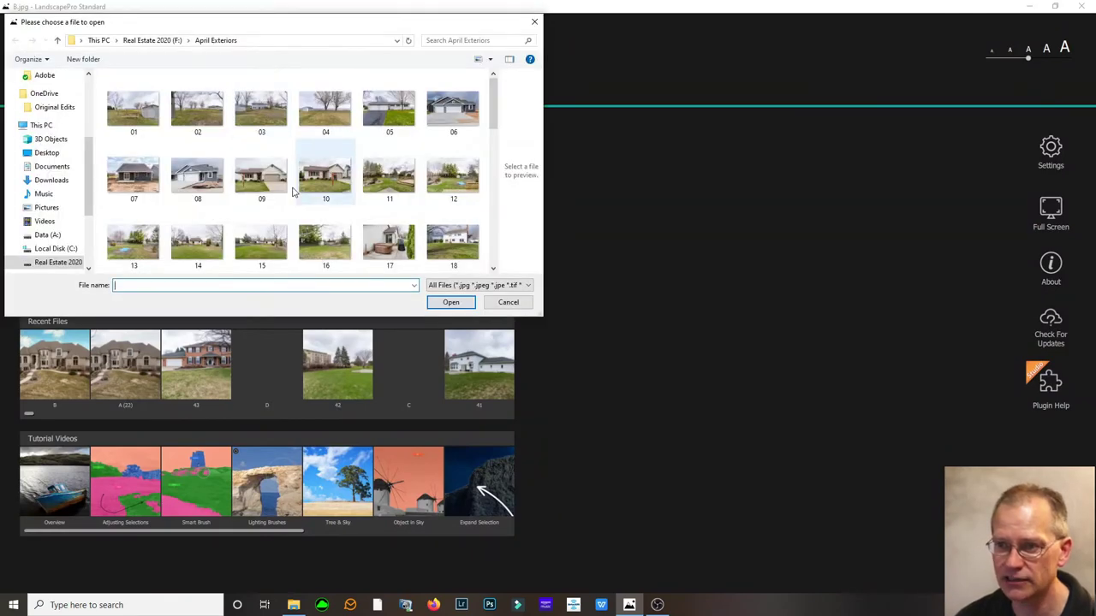
pyautogui.doubleClick(206, 248)
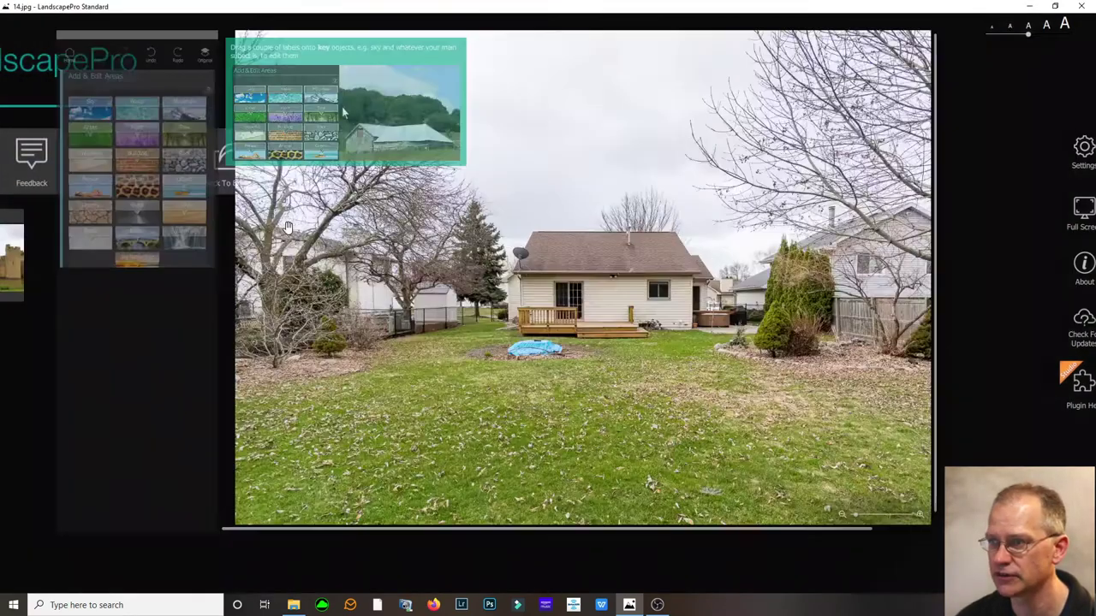
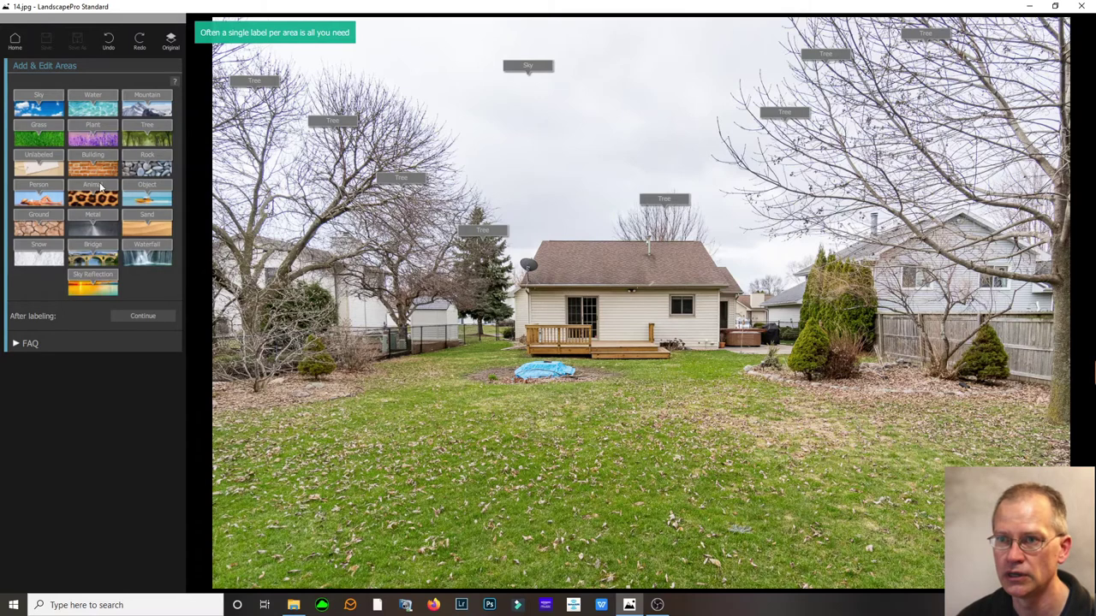
# Label both the main and neighboring houses as Building, the lawn as Grass and the distant tree as Tree, and generate the colored areas.
pyautogui.moveTo(92, 158); pyautogui.dragTo(592, 248)
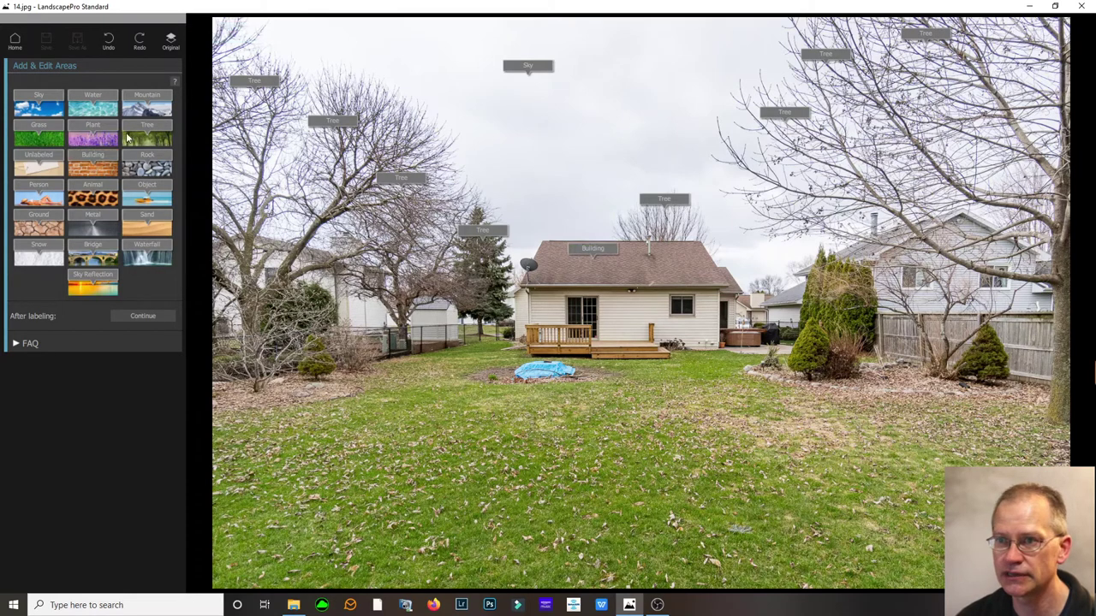
pyautogui.moveTo(46, 125); pyautogui.dragTo(537, 412)
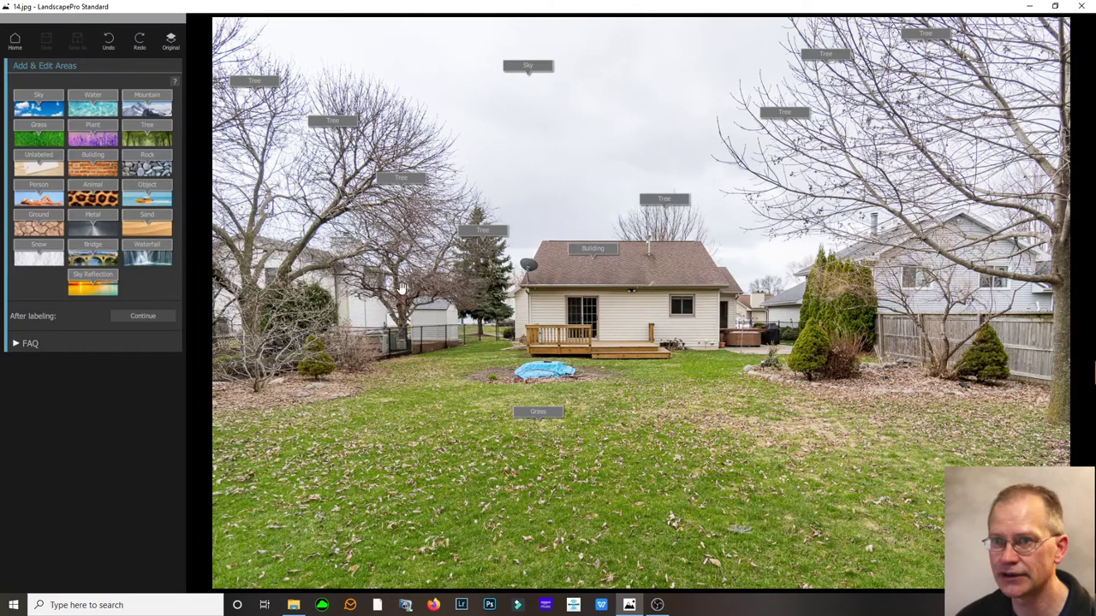
pyautogui.moveTo(118, 169); pyautogui.dragTo(795, 283)
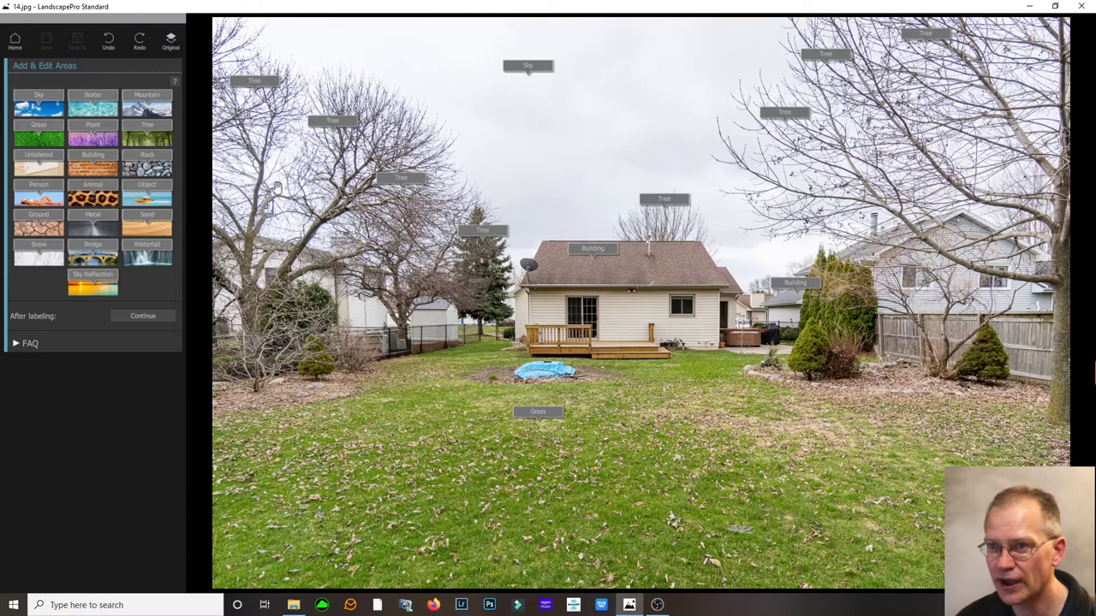
pyautogui.moveTo(135, 133); pyautogui.dragTo(763, 275)
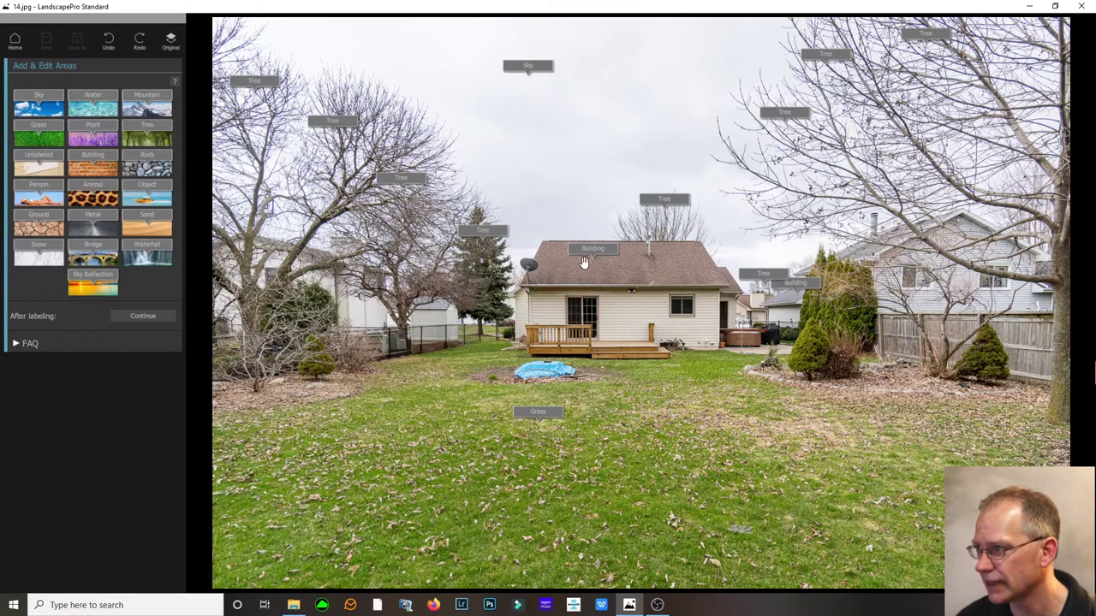
pyautogui.click(144, 316)
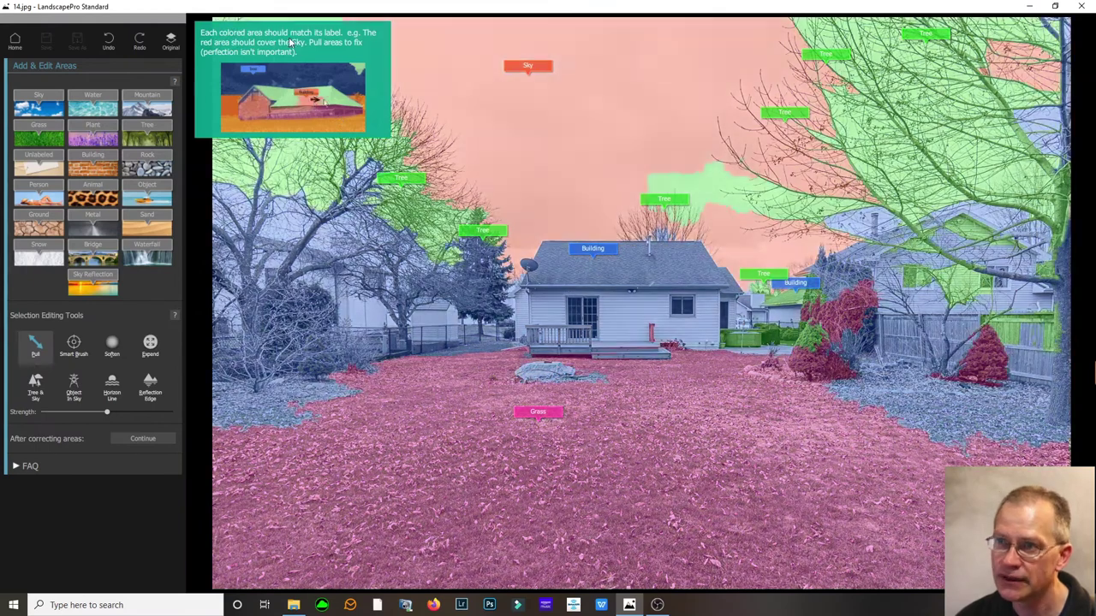
# Separate the left-hand trees and the tree behind the roof from the sky with the Tree & Sky tool.
pyautogui.click(34, 396)
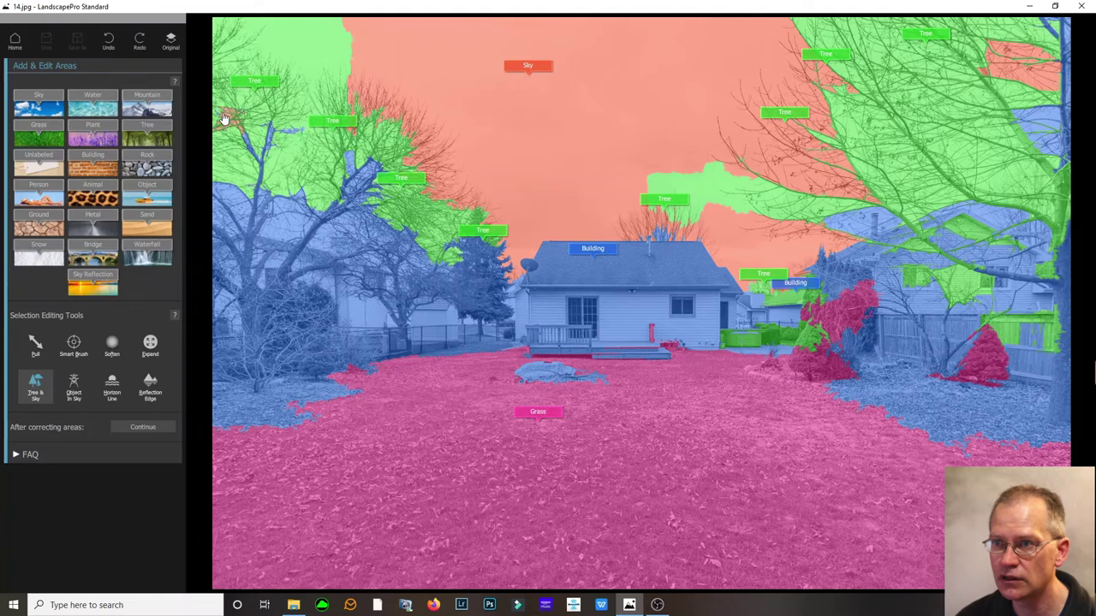
pyautogui.moveTo(252, 18)
pyautogui.mouseDown()
pyautogui.moveTo(241, 53)
pyautogui.moveTo(222, 57)
pyautogui.moveTo(237, 109)
pyautogui.moveTo(254, 86)
pyautogui.moveTo(274, 114)
pyautogui.moveTo(264, 89)
pyautogui.moveTo(277, 51)
pyautogui.moveTo(349, 104)
pyautogui.moveTo(337, 138)
pyautogui.moveTo(203, 153)
pyautogui.moveTo(257, 201)
pyautogui.moveTo(336, 201)
pyautogui.moveTo(355, 162)
pyautogui.moveTo(374, 156)
pyautogui.moveTo(390, 162)
pyautogui.moveTo(362, 189)
pyautogui.moveTo(438, 235)
pyautogui.moveTo(474, 224)
pyautogui.moveTo(449, 247)
pyautogui.moveTo(491, 243)
pyautogui.moveTo(476, 217)
pyautogui.moveTo(492, 224)
pyautogui.moveTo(424, 150)
pyautogui.mouseUp()
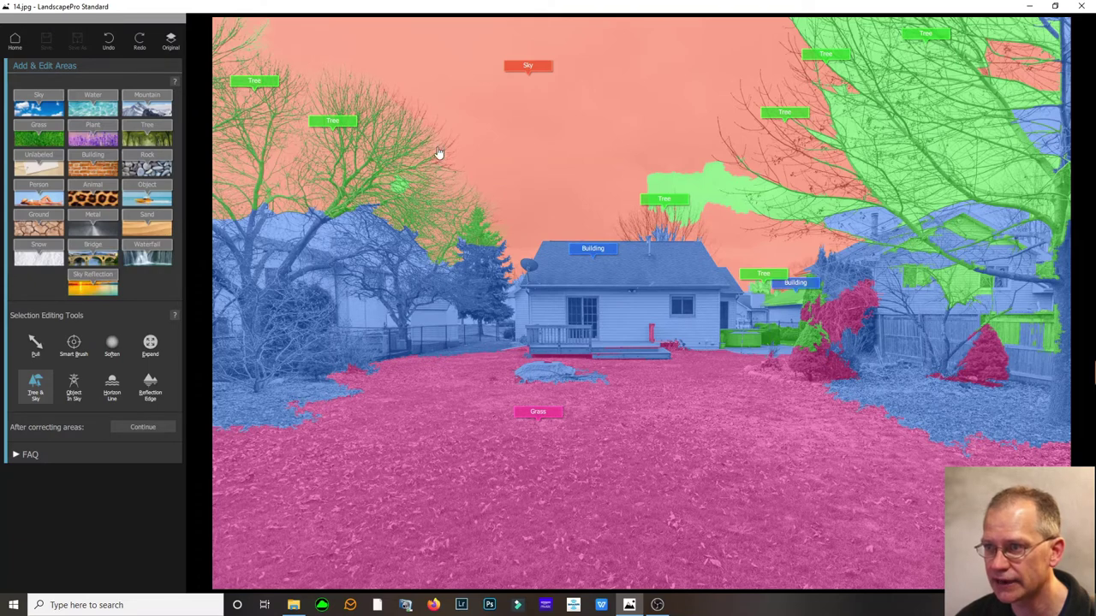
pyautogui.moveTo(351, 190)
pyautogui.mouseDown()
pyautogui.moveTo(233, 224)
pyautogui.moveTo(347, 221)
pyautogui.moveTo(362, 225)
pyautogui.moveTo(321, 233)
pyautogui.moveTo(408, 231)
pyautogui.moveTo(446, 248)
pyautogui.mouseUp()
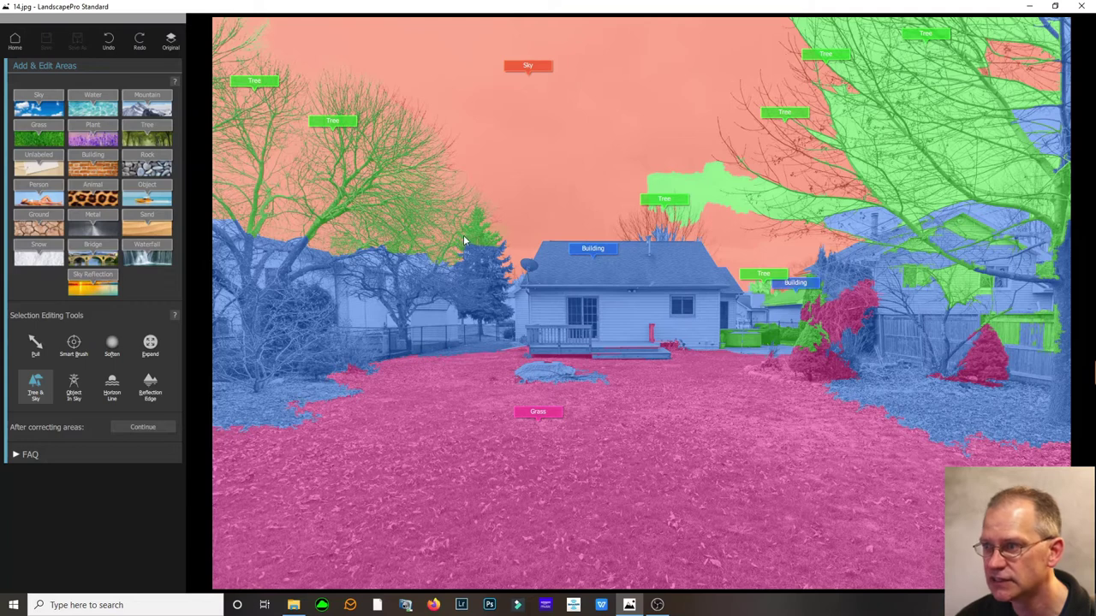
pyautogui.moveTo(728, 205)
pyautogui.mouseDown()
pyautogui.moveTo(665, 209)
pyautogui.moveTo(665, 219)
pyautogui.moveTo(635, 220)
pyautogui.moveTo(621, 234)
pyautogui.moveTo(611, 178)
pyautogui.mouseUp()
pyautogui.moveTo(661, 234); pyautogui.dragTo(670, 215)
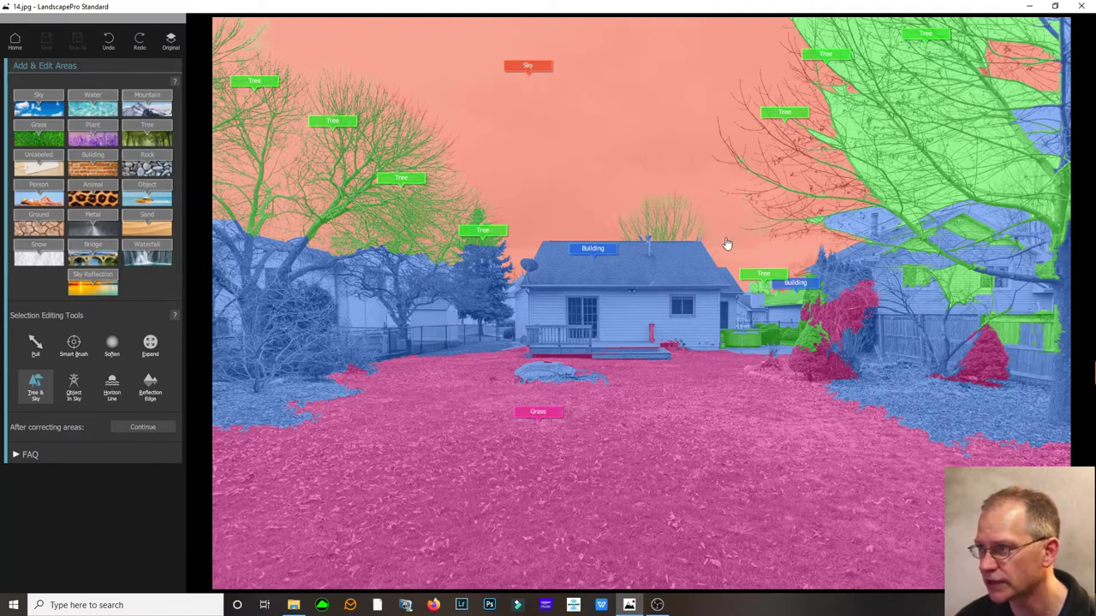
# Separate the large right-hand tree's branches from the sky, and move the neighboring Building label farther right toward the gray house.
pyautogui.moveTo(808, 111)
pyautogui.mouseDown()
pyautogui.moveTo(809, 66)
pyautogui.moveTo(826, 99)
pyautogui.moveTo(847, 34)
pyautogui.moveTo(881, 55)
pyautogui.moveTo(948, 34)
pyautogui.moveTo(1065, 25)
pyautogui.mouseUp()
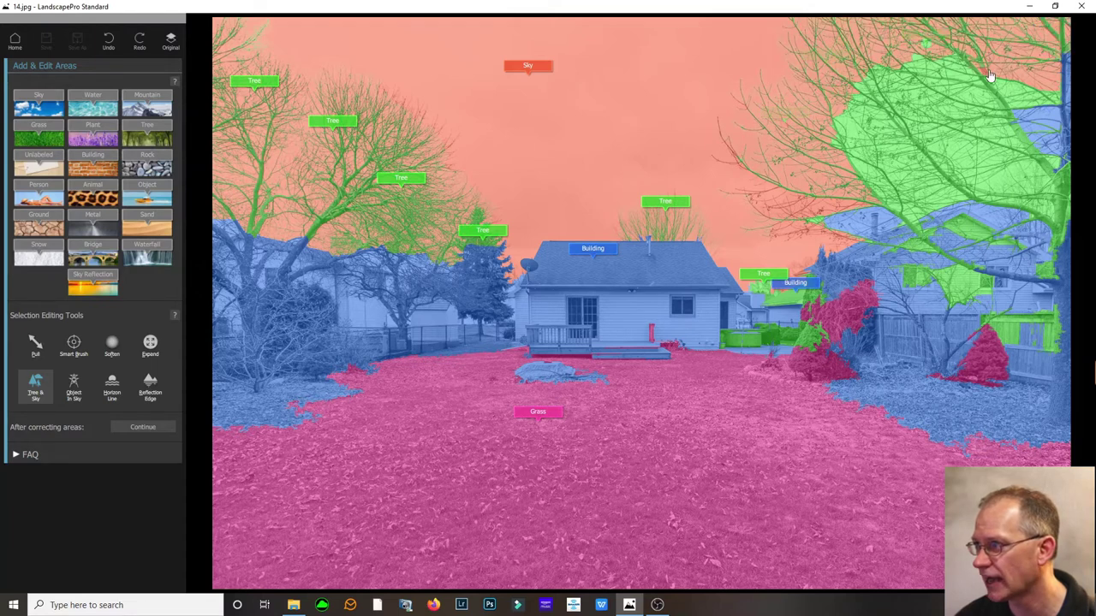
pyautogui.moveTo(856, 108)
pyautogui.mouseDown()
pyautogui.moveTo(969, 112)
pyautogui.moveTo(1033, 133)
pyautogui.moveTo(1060, 80)
pyautogui.moveTo(1063, 114)
pyautogui.moveTo(1014, 152)
pyautogui.moveTo(867, 173)
pyautogui.mouseUp()
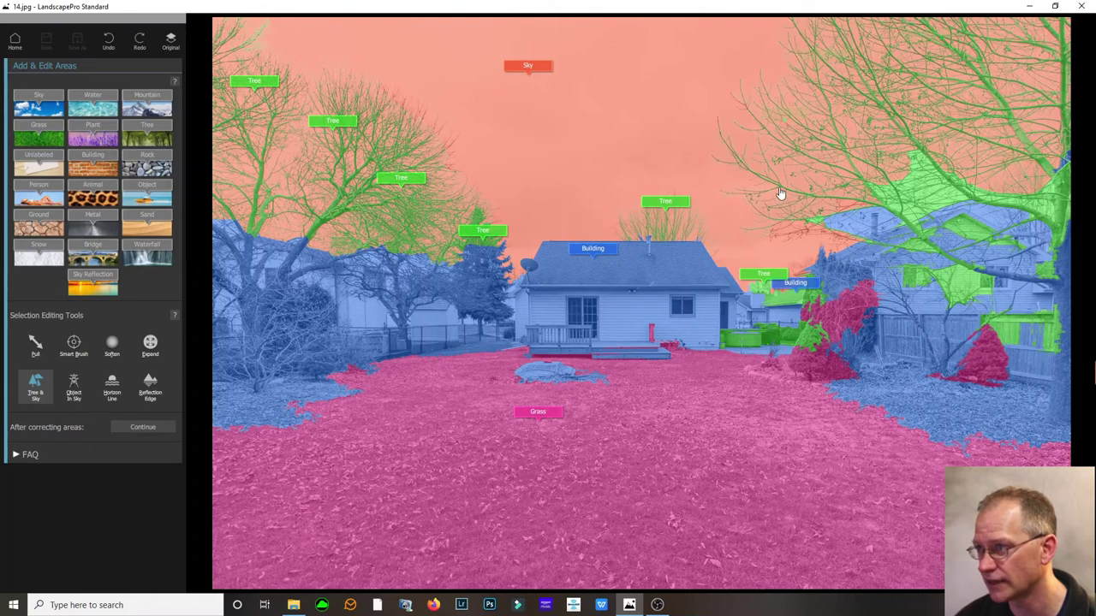
pyautogui.moveTo(760, 216)
pyautogui.mouseDown()
pyautogui.moveTo(843, 187)
pyautogui.moveTo(823, 217)
pyautogui.moveTo(769, 232)
pyautogui.moveTo(859, 173)
pyautogui.moveTo(934, 167)
pyautogui.moveTo(914, 180)
pyautogui.moveTo(1062, 173)
pyautogui.moveTo(1068, 203)
pyautogui.mouseUp()
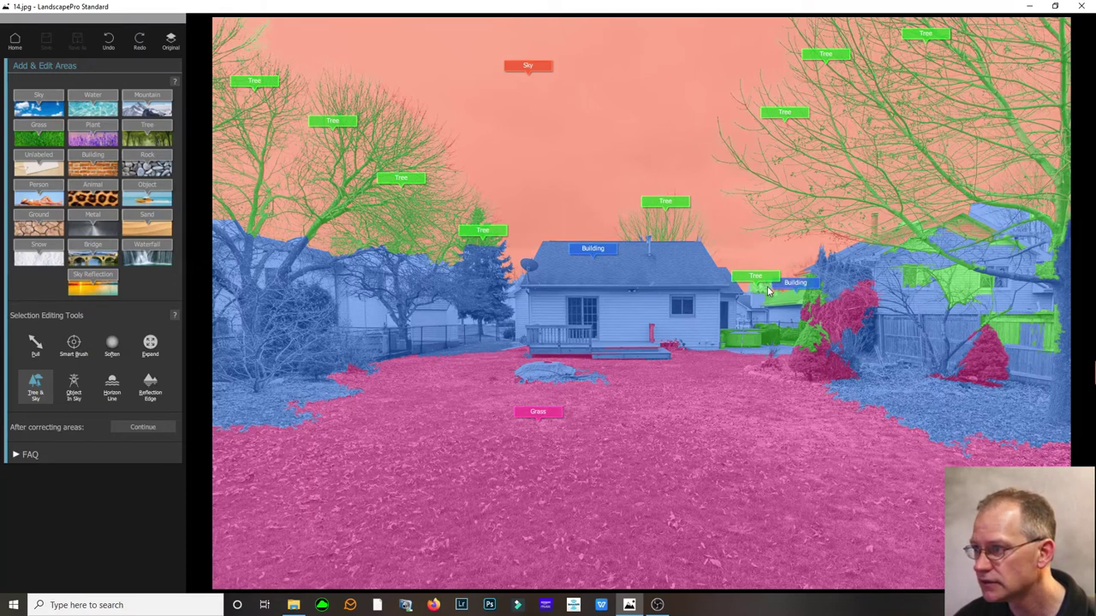
pyautogui.moveTo(802, 290); pyautogui.dragTo(867, 262)
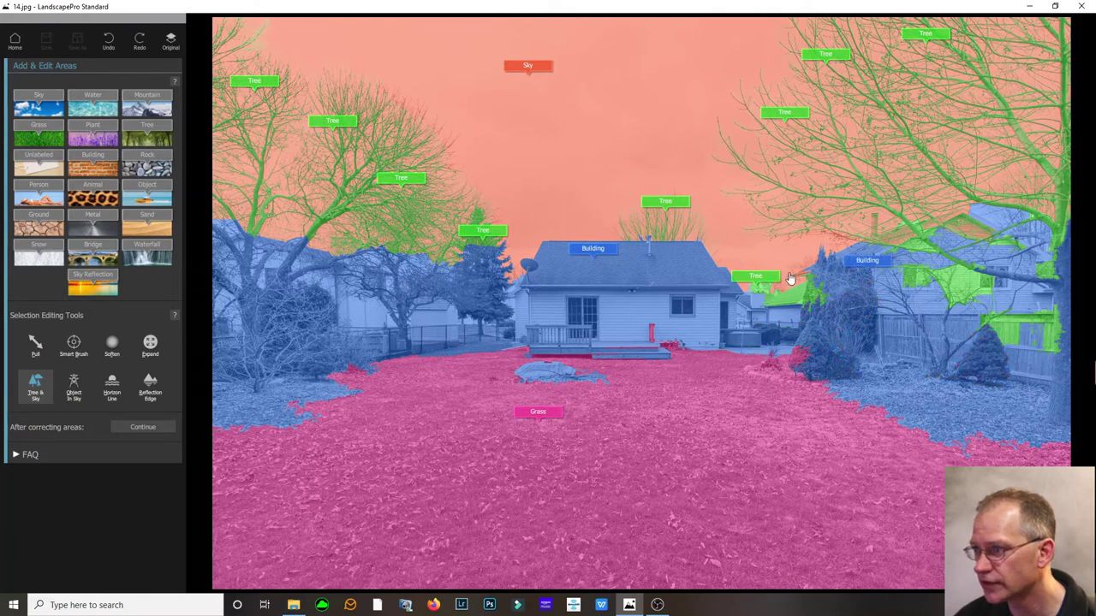
# Extend the Building area over the right-hand neighboring house, its fence and the roof beside the evergreens with the Pull tool.
pyautogui.press('Delete')
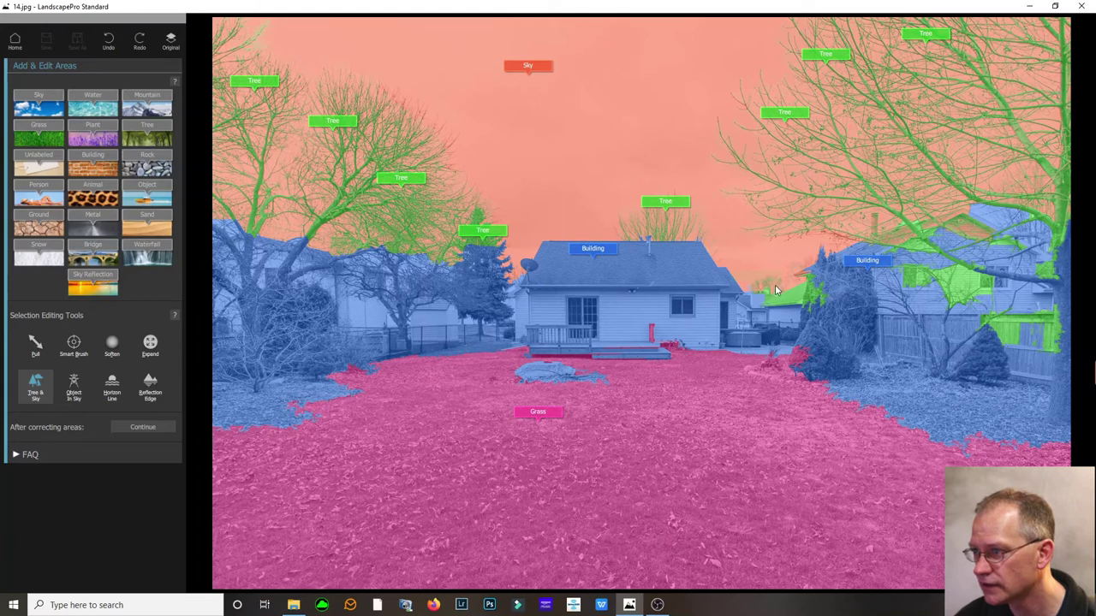
pyautogui.hotkey('ctrl', 'z')
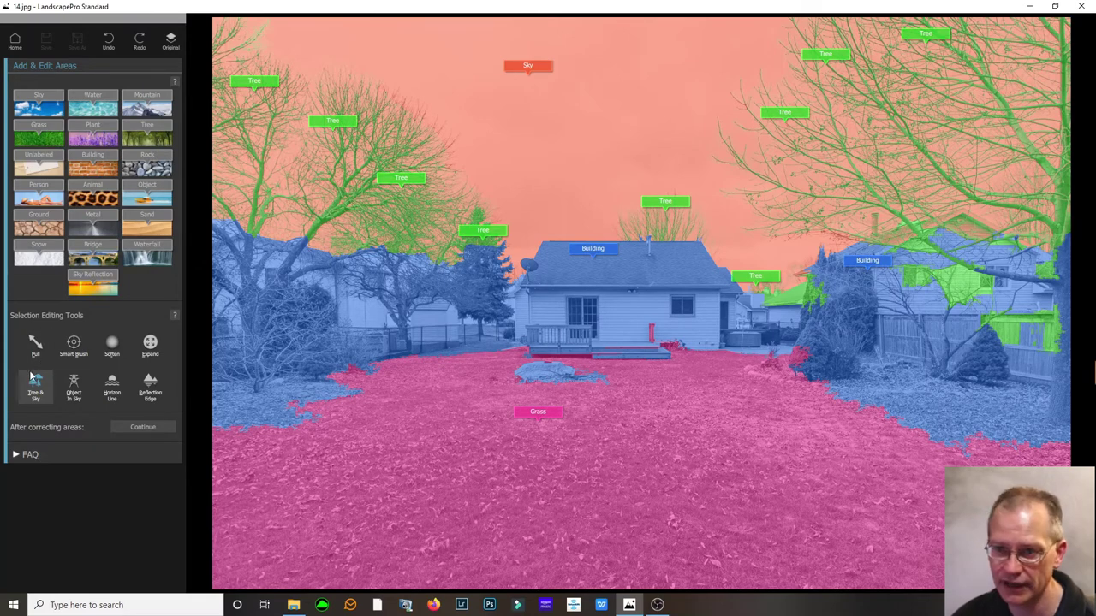
pyautogui.click(35, 345)
pyautogui.moveTo(868, 249); pyautogui.dragTo(995, 230)
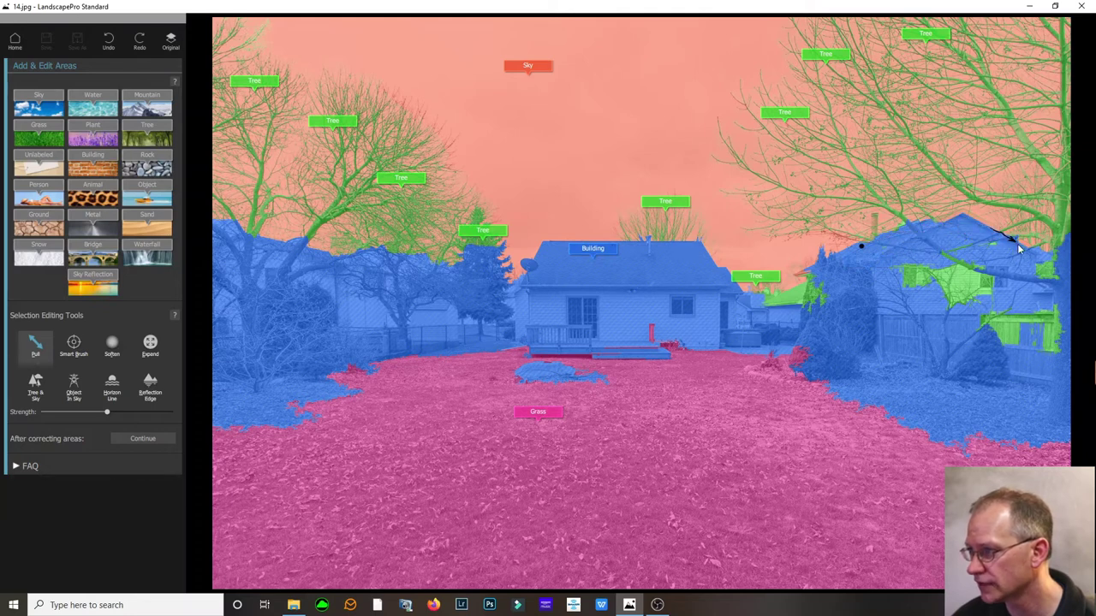
pyautogui.moveTo(1046, 288)
pyautogui.mouseDown()
pyautogui.moveTo(921, 280)
pyautogui.moveTo(1062, 314)
pyautogui.moveTo(1049, 339)
pyautogui.moveTo(781, 325)
pyautogui.moveTo(815, 293)
pyautogui.mouseUp()
pyautogui.moveTo(763, 336); pyautogui.dragTo(616, 386)
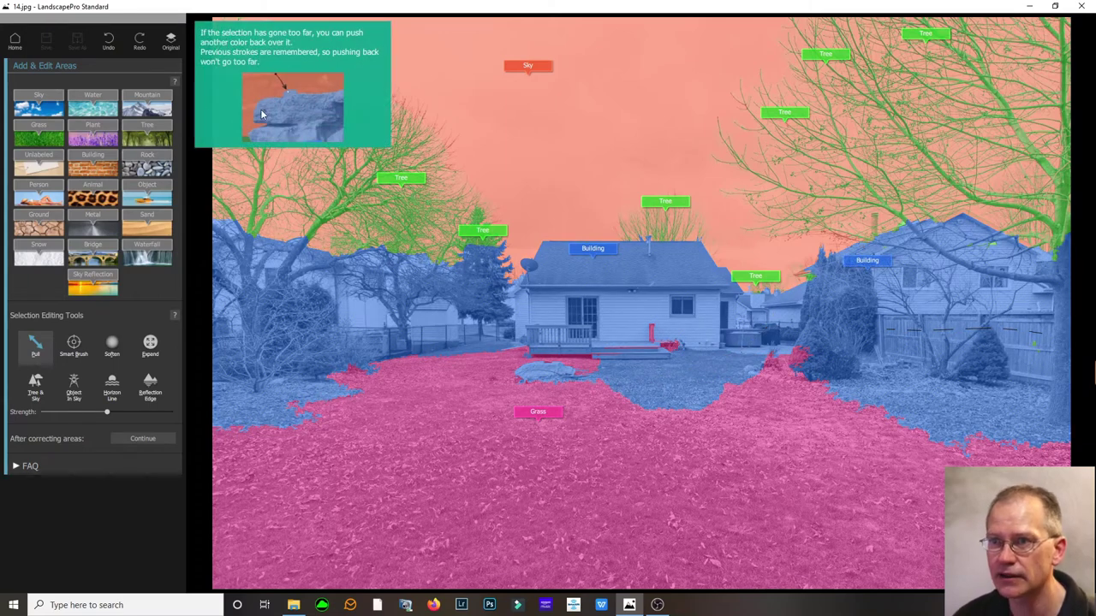
# Accept the corrected areas and the horizon, and set the sky's atmosphere to Noon 2.
pyautogui.click(142, 438)
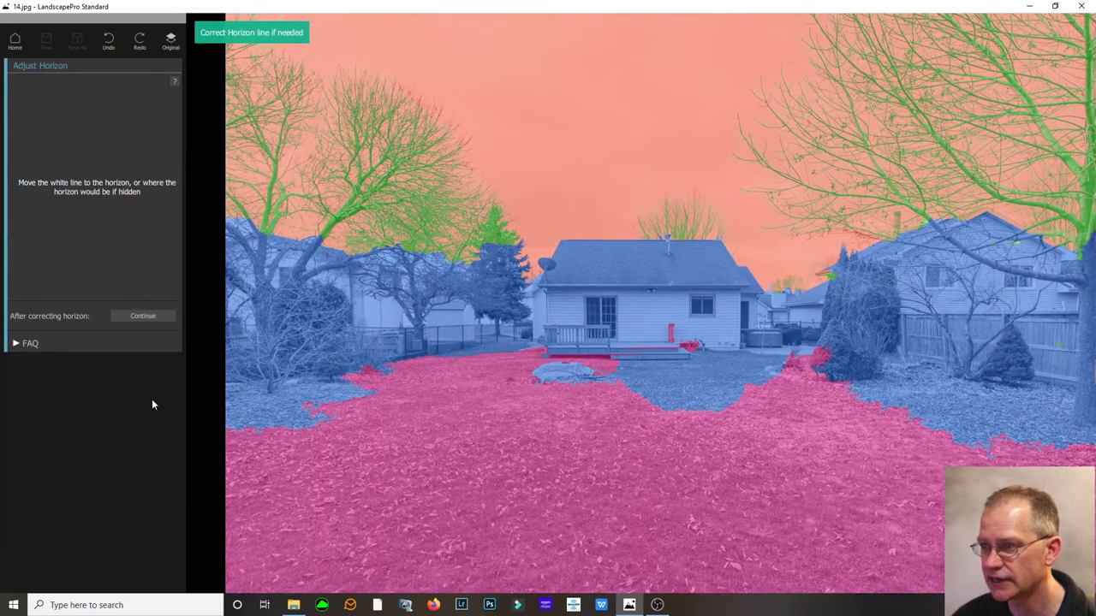
pyautogui.click(139, 319)
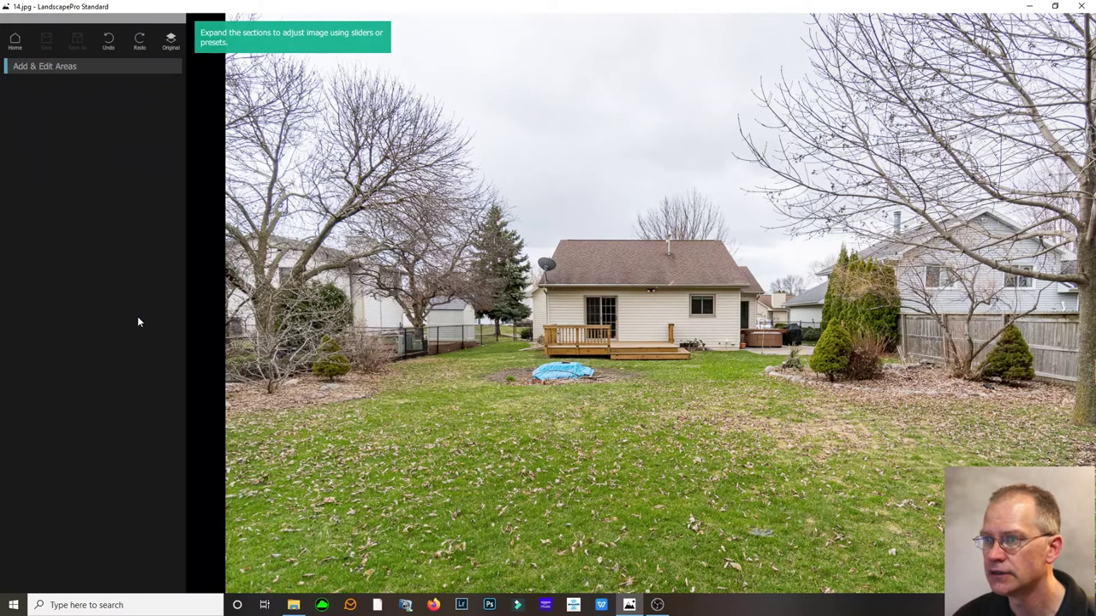
pyautogui.click(57, 181)
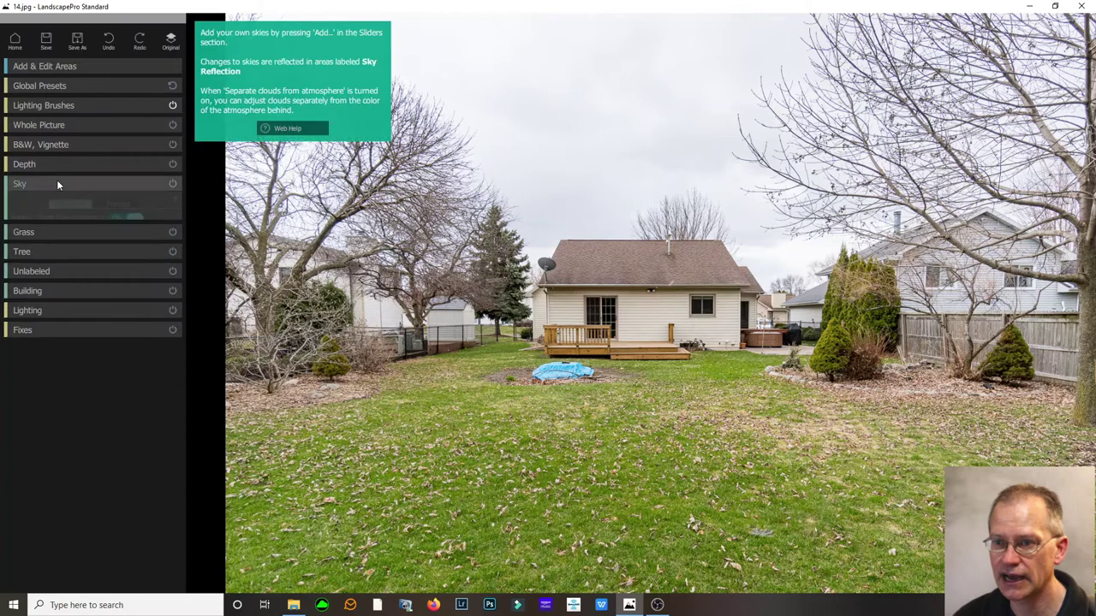
pyautogui.click(56, 259)
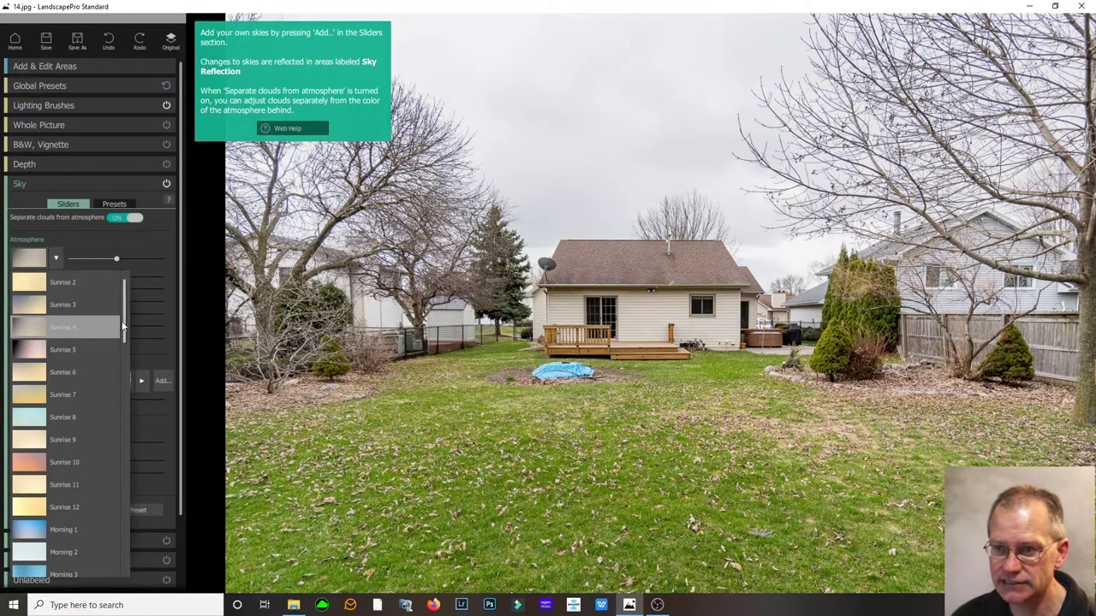
pyautogui.moveTo(124, 334); pyautogui.dragTo(132, 416)
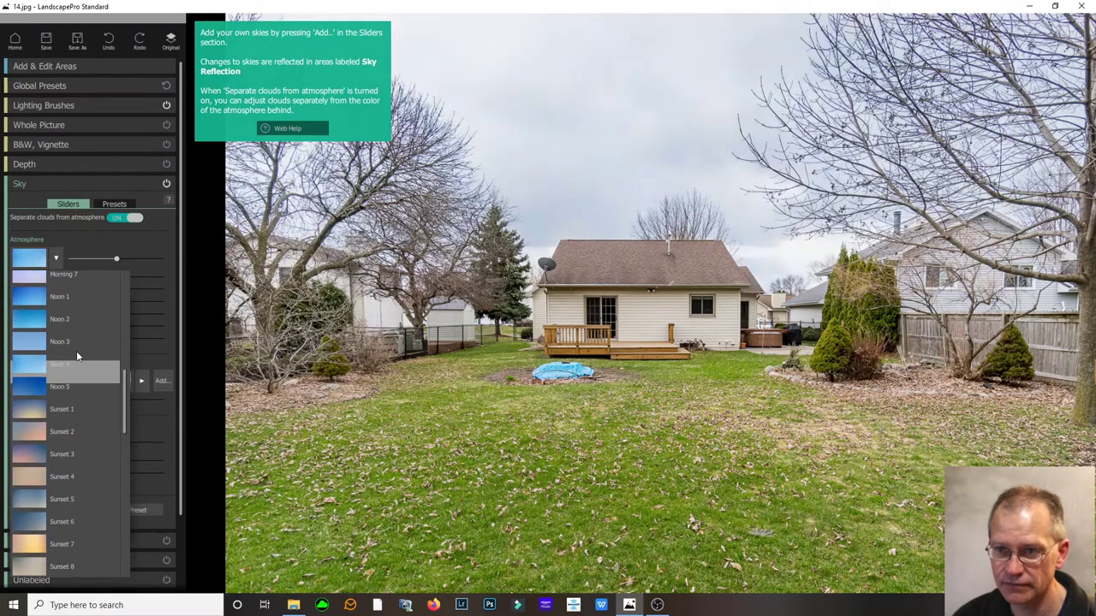
pyautogui.click(83, 318)
# Try replacing the sky with Dramatic Sunset 3+ and with a dark, stormy cloud image.
pyautogui.click(141, 380)
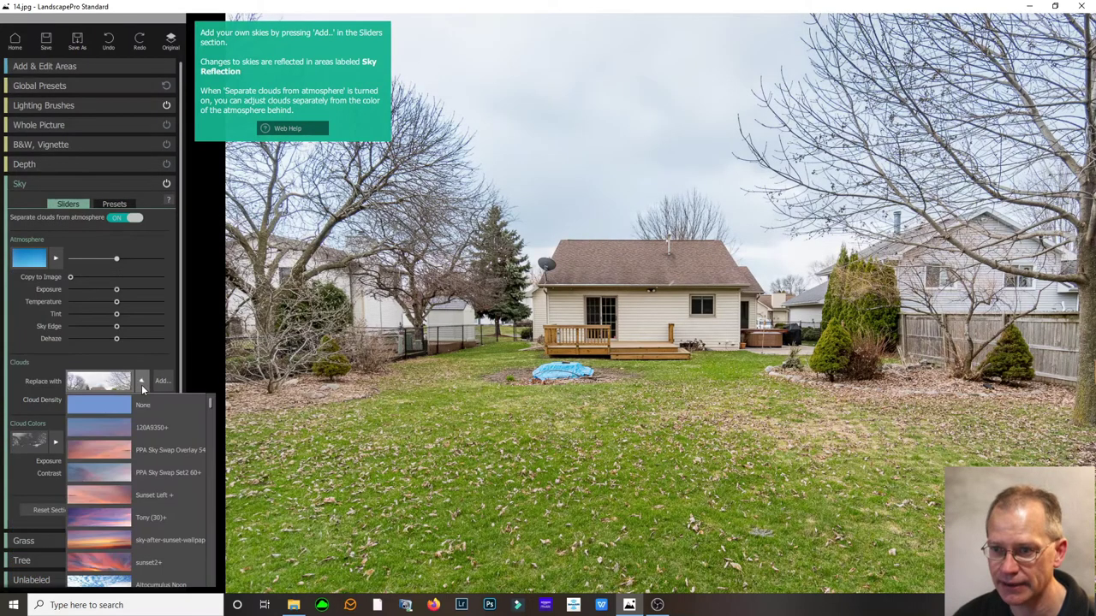
pyautogui.moveTo(213, 410); pyautogui.dragTo(180, 445)
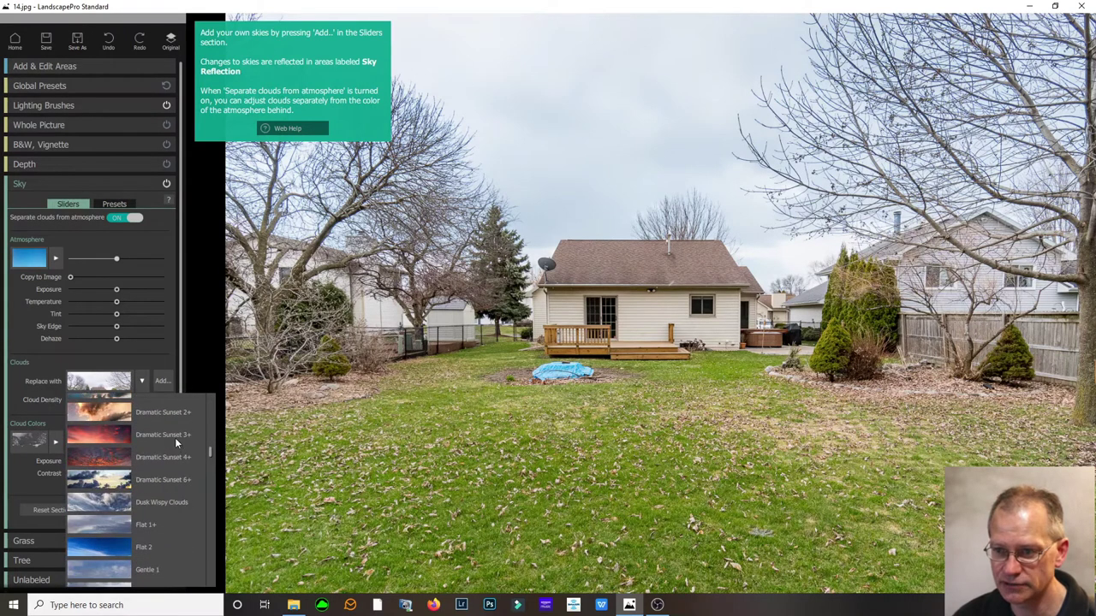
pyautogui.click(175, 437)
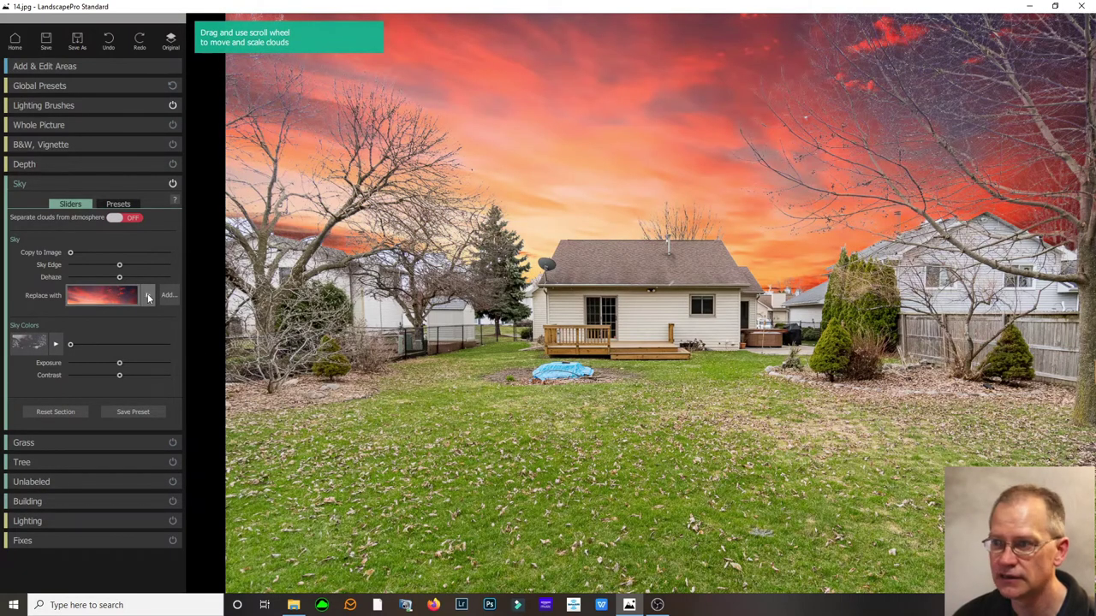
pyautogui.click(102, 295)
pyautogui.click(169, 336)
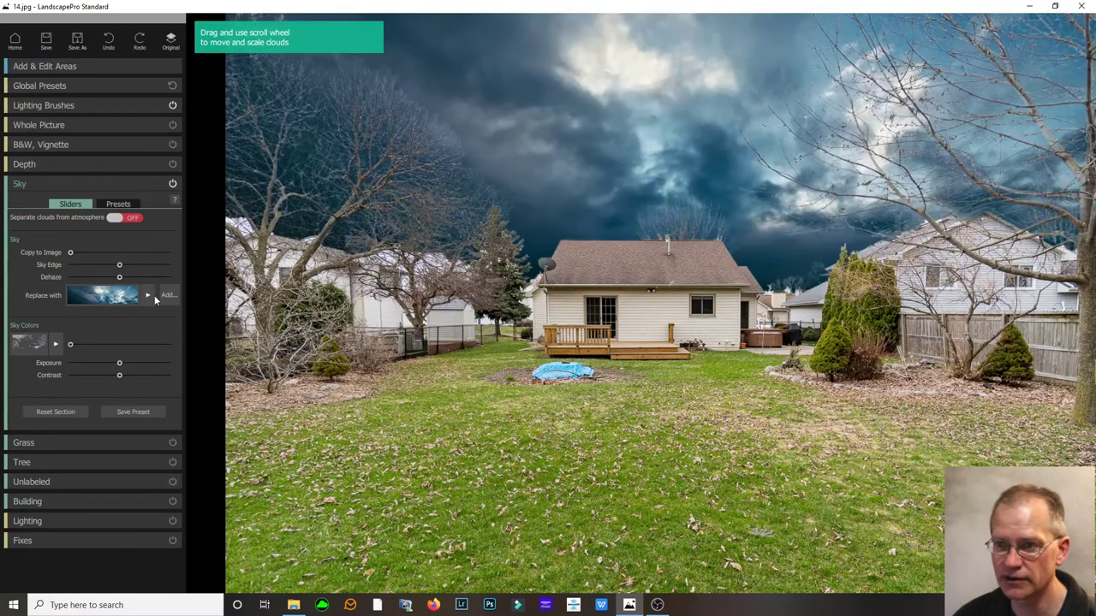
# Try the Morning 5+ and Pink 2+ skies as replacements behind the house.
pyautogui.click(149, 295)
pyautogui.moveTo(217, 379); pyautogui.dragTo(218, 459)
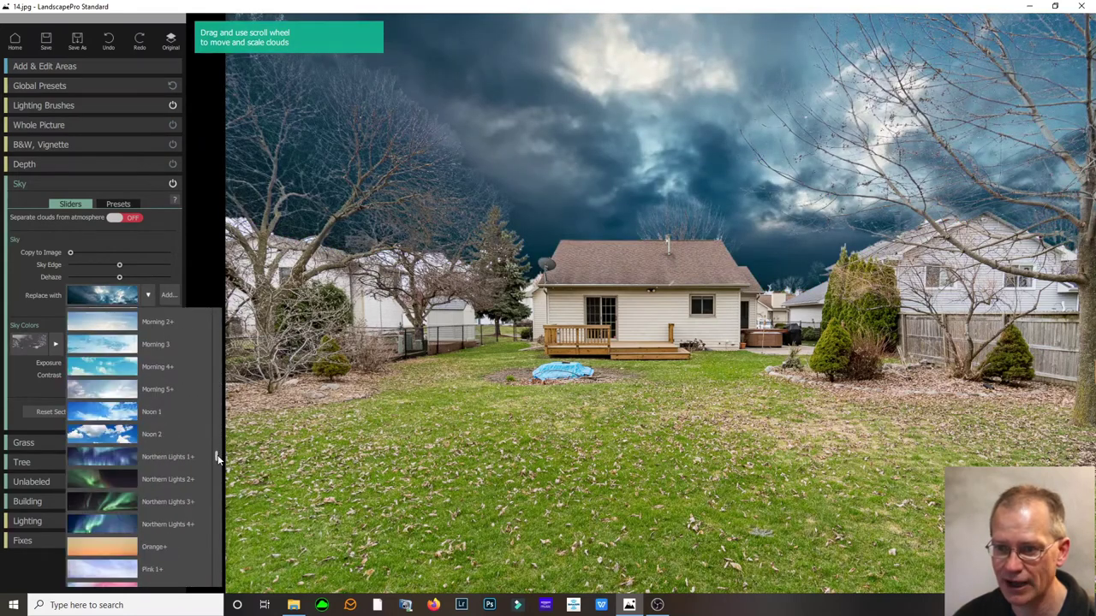
pyautogui.click(163, 389)
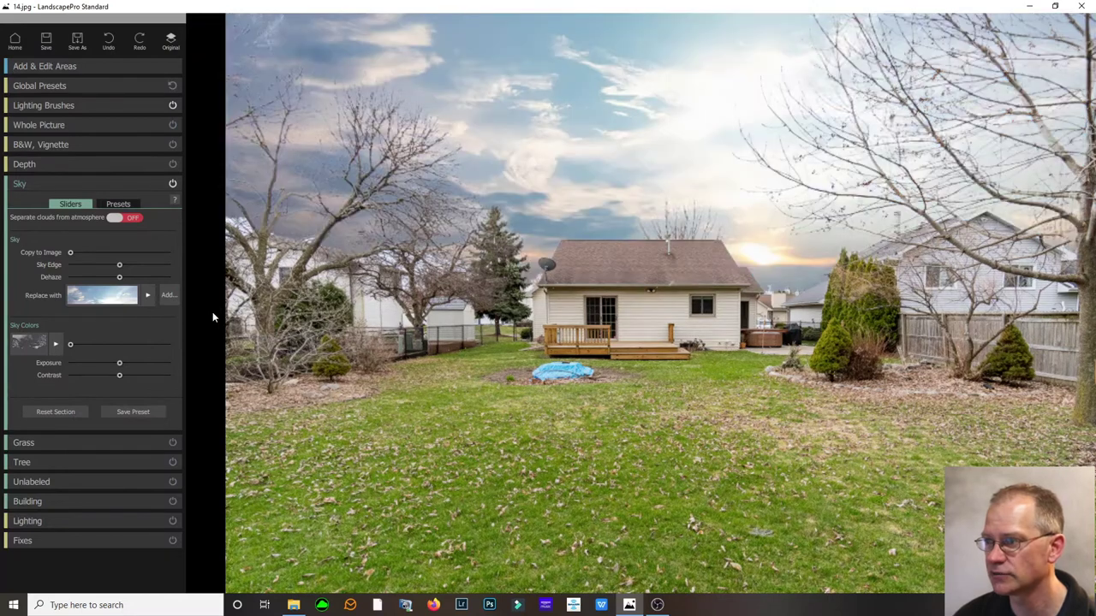
pyautogui.click(148, 295)
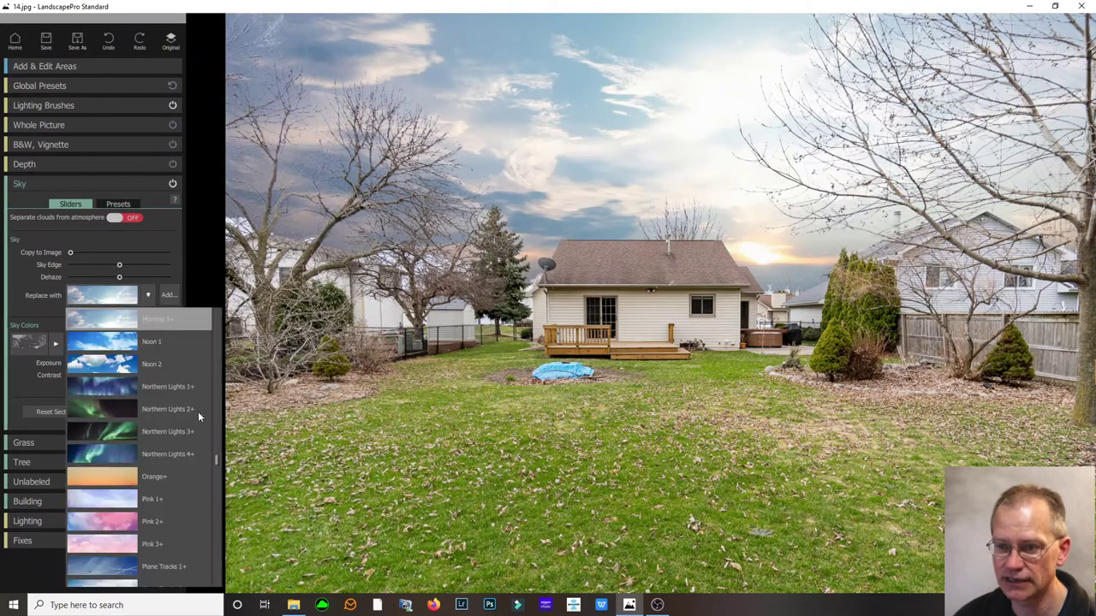
pyautogui.click(154, 524)
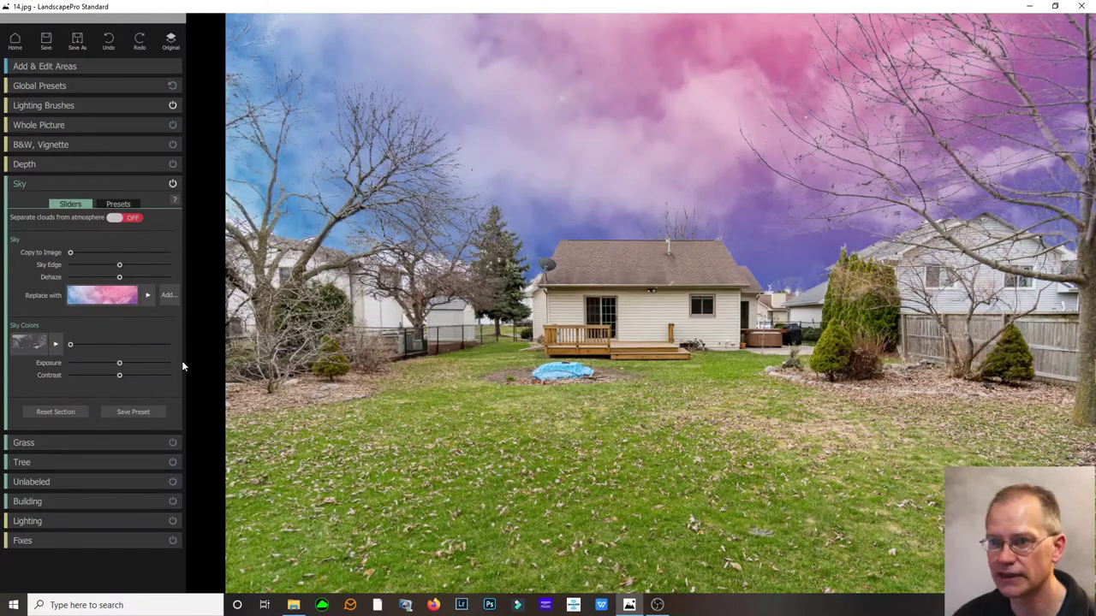
# Browse the replacement skies and apply the Wispy 7 clouds to the backyard photo.
pyautogui.click(147, 295)
pyautogui.moveTo(214, 474); pyautogui.dragTo(235, 467)
pyautogui.scroll(4, 191, 437)
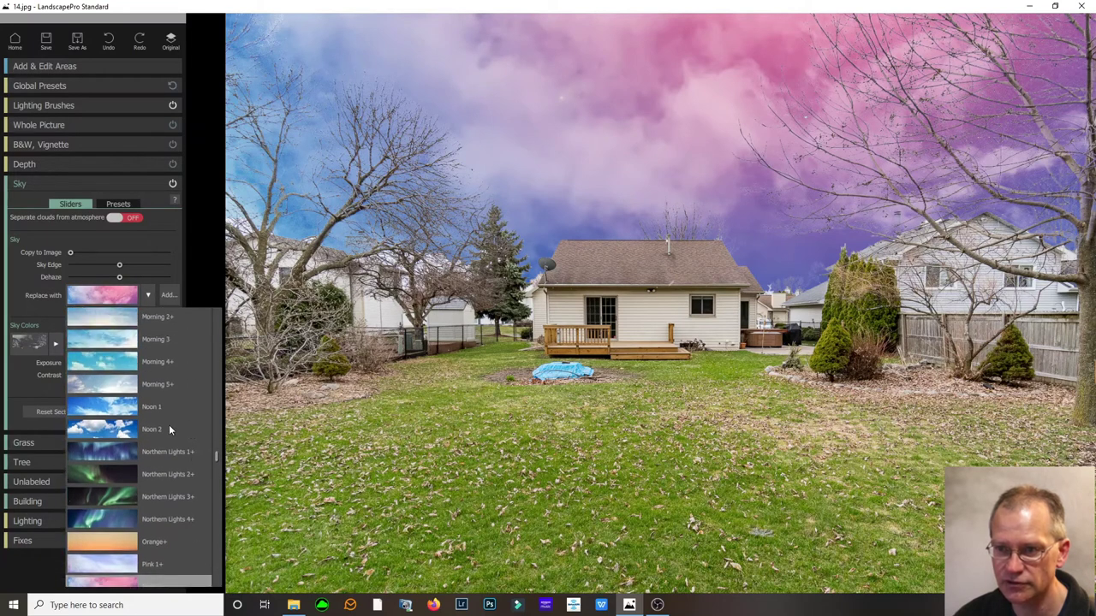
pyautogui.scroll(5, 169, 425)
pyautogui.scroll(7, 166, 409)
pyautogui.moveTo(213, 431); pyautogui.dragTo(216, 332)
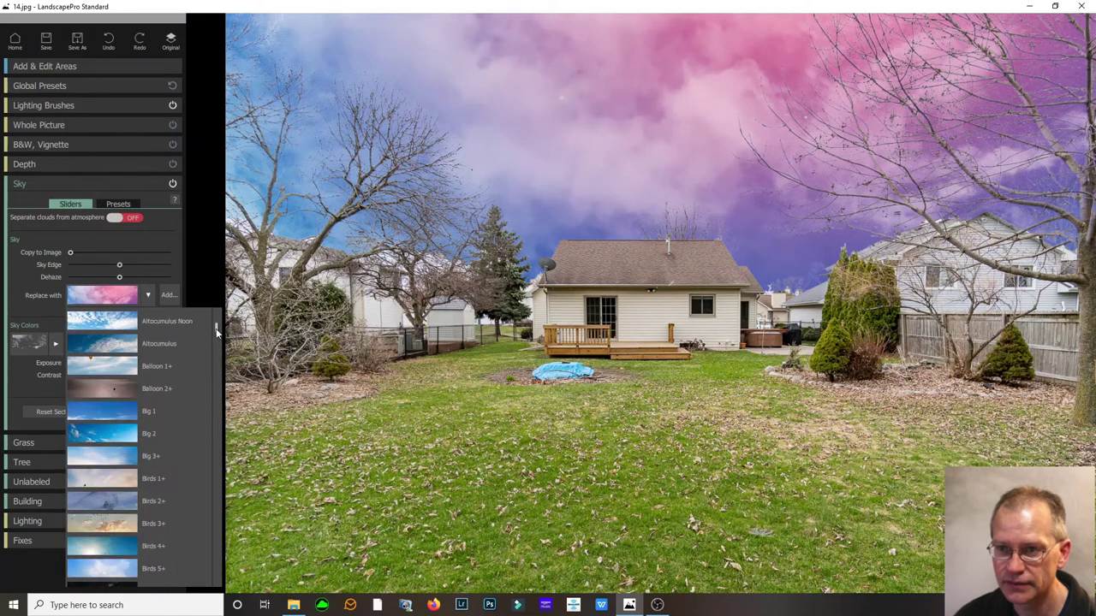
pyautogui.click(146, 297)
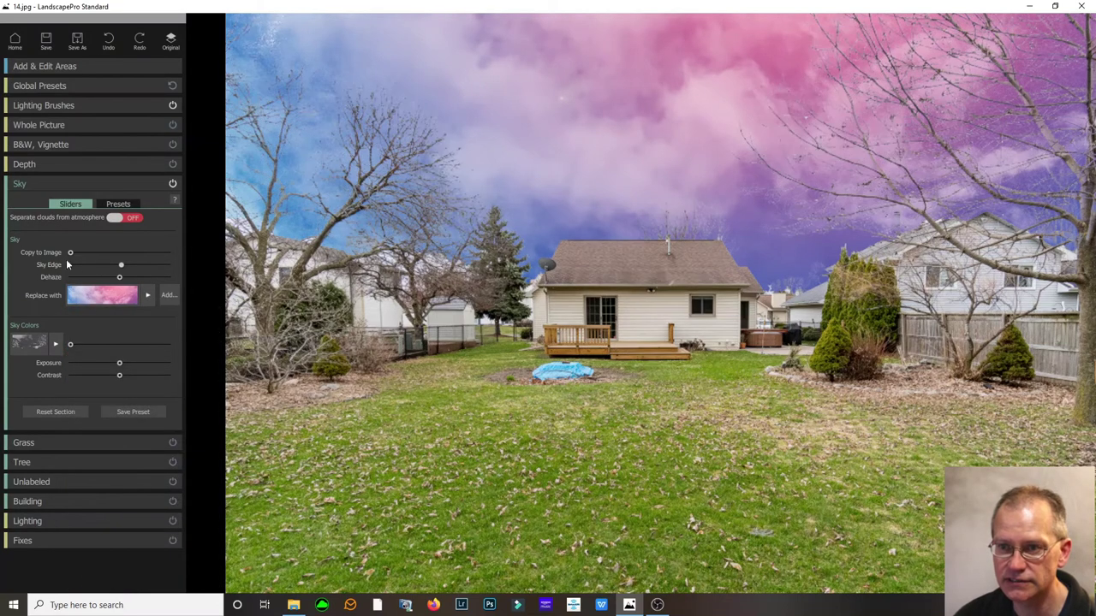
pyautogui.click(146, 297)
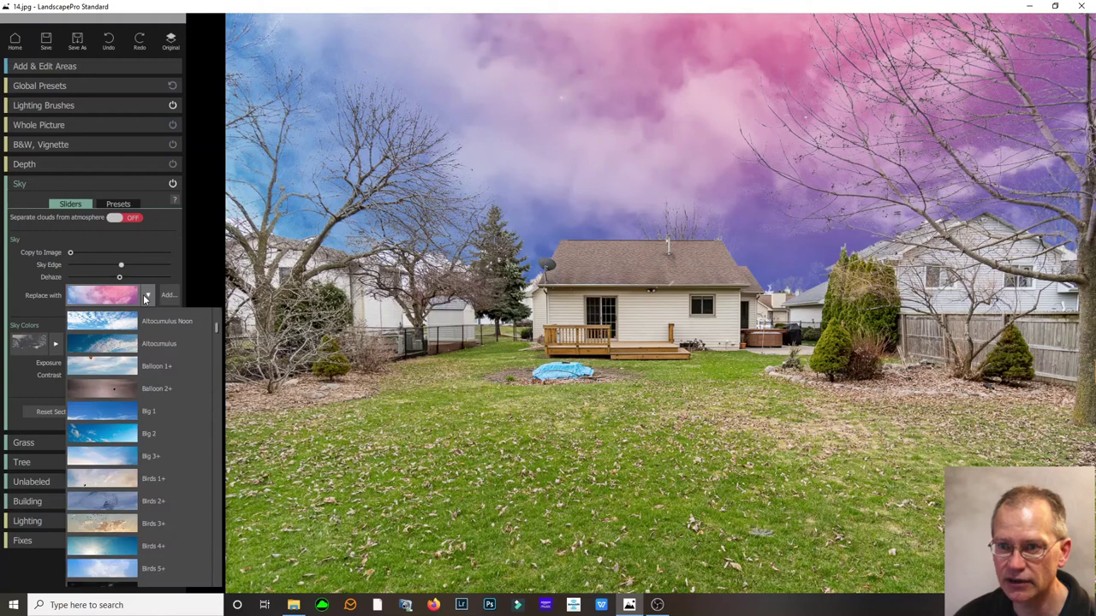
pyautogui.moveTo(218, 334); pyautogui.dragTo(196, 584)
pyautogui.click(152, 554)
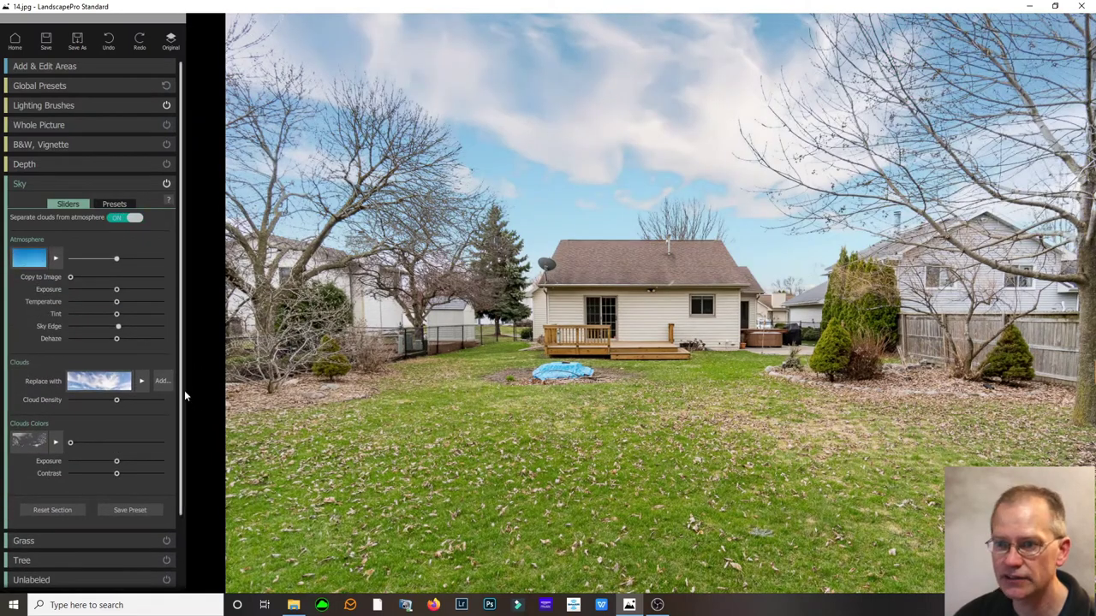
# Compare the Wispy 6, Wispy 4 and Wispy 2 clouds by applying each to the sky.
pyautogui.click(142, 381)
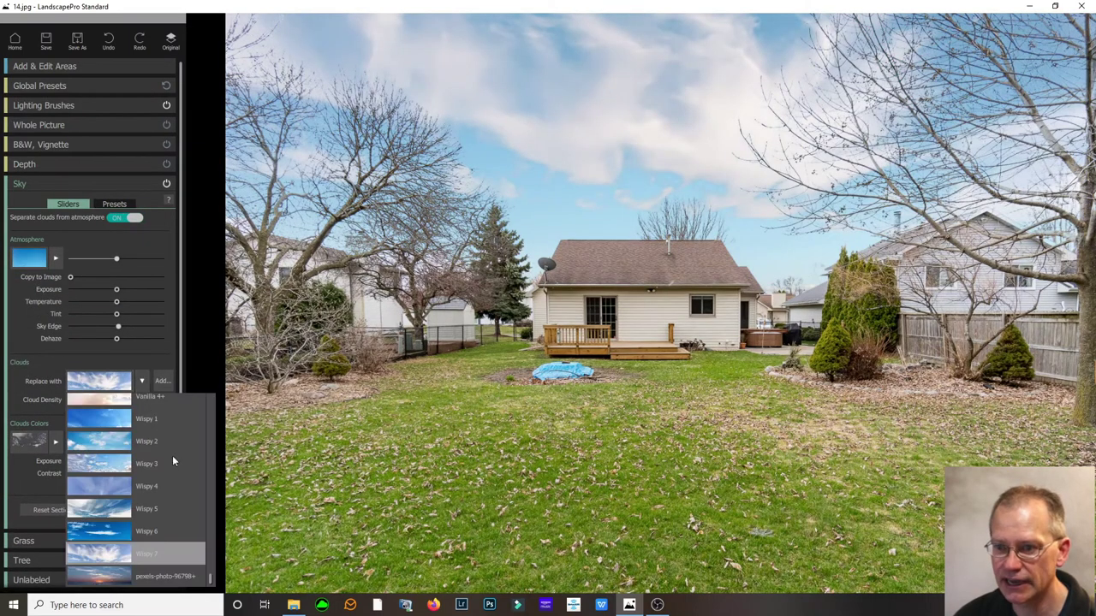
pyautogui.click(148, 527)
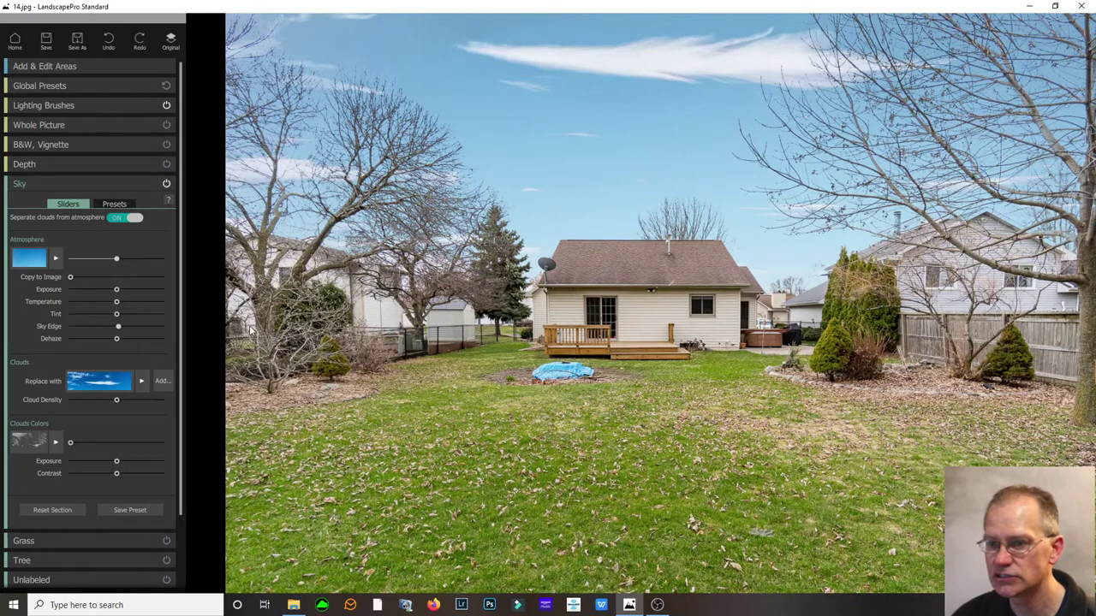
pyautogui.click(142, 382)
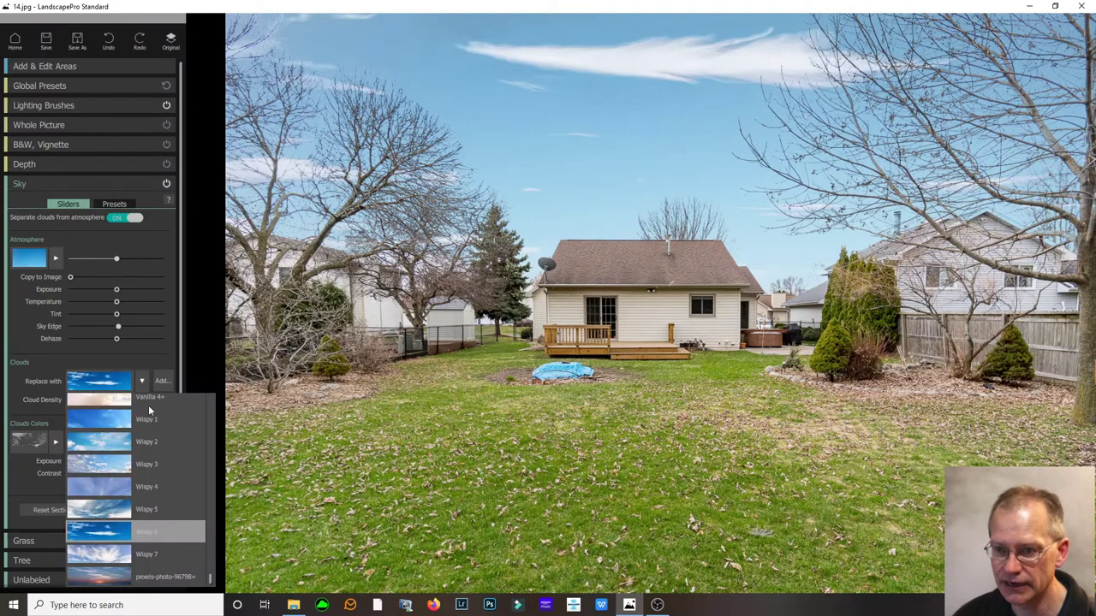
pyautogui.click(151, 487)
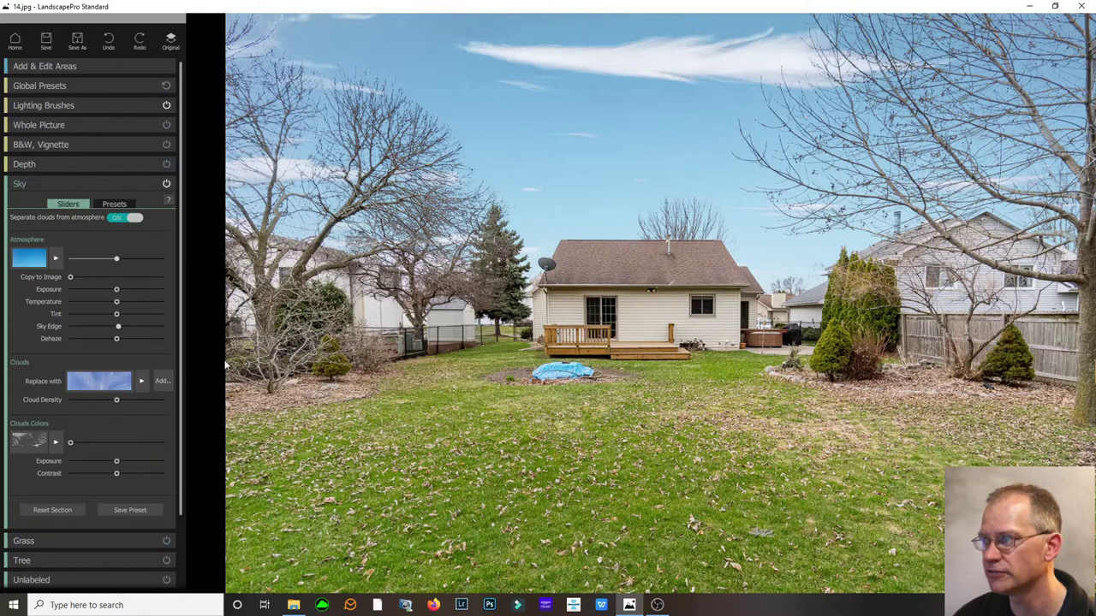
pyautogui.click(142, 382)
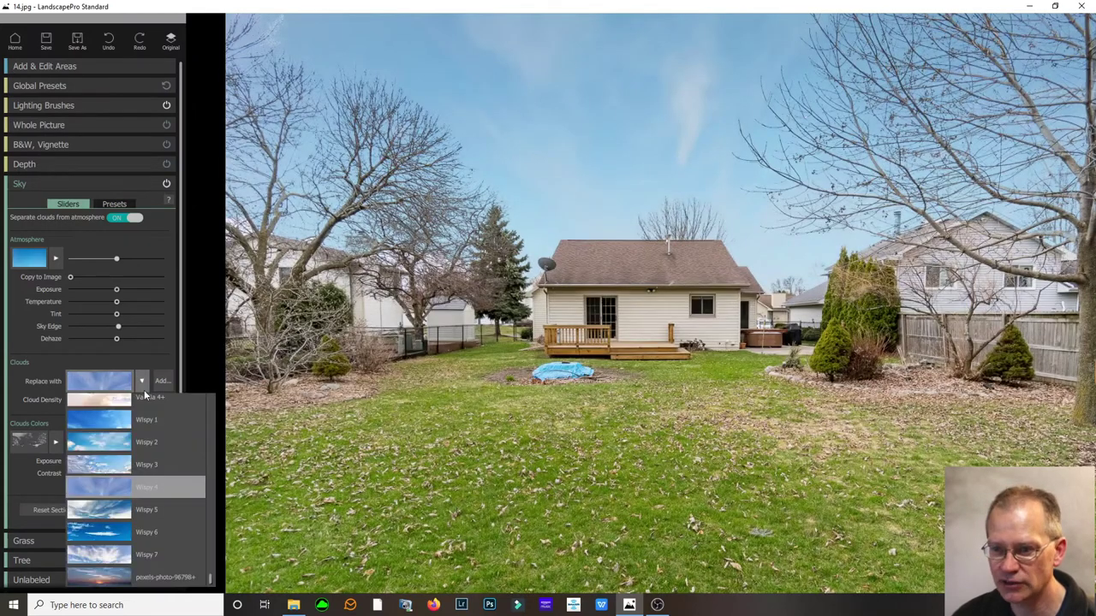
pyautogui.click(151, 443)
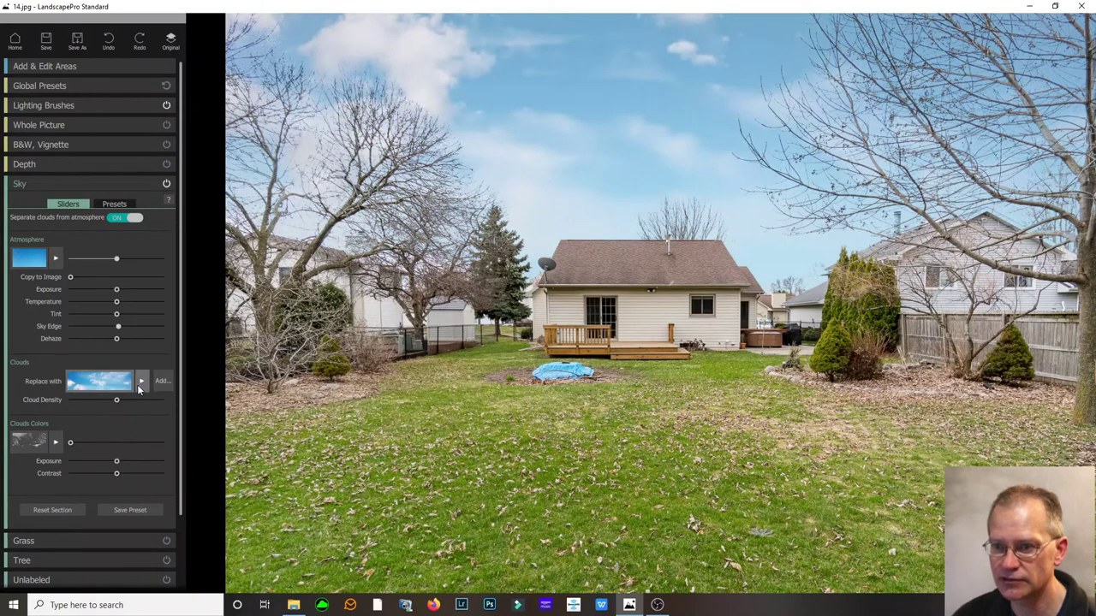
# Replace the clouds in the backyard photo's sky with Wispy 6.
pyautogui.click(140, 383)
pyautogui.click(151, 531)
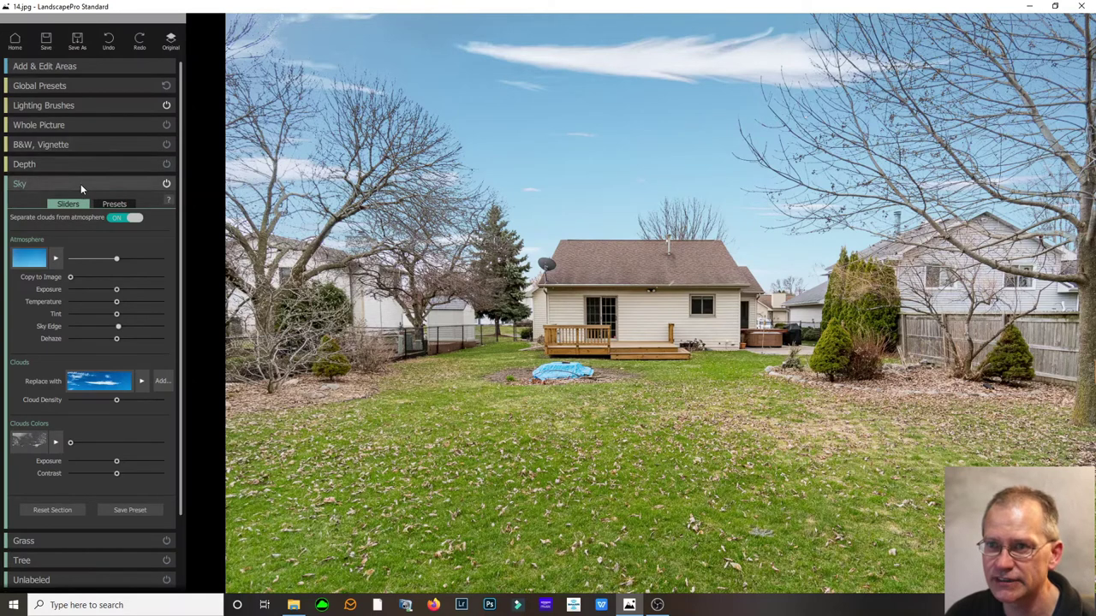
pyautogui.click(82, 67)
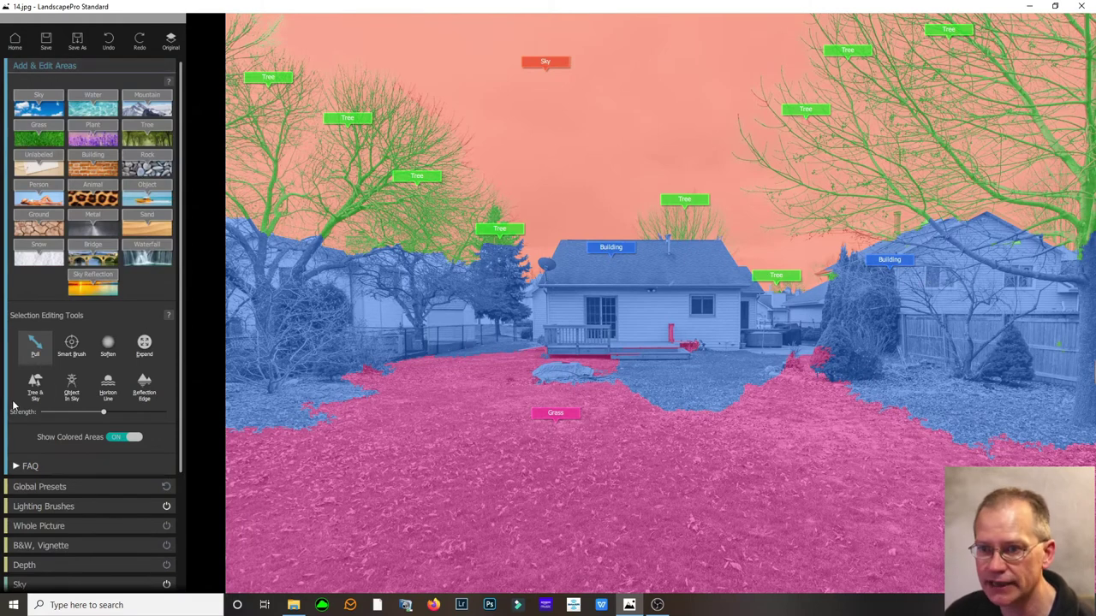
pyautogui.click(35, 386)
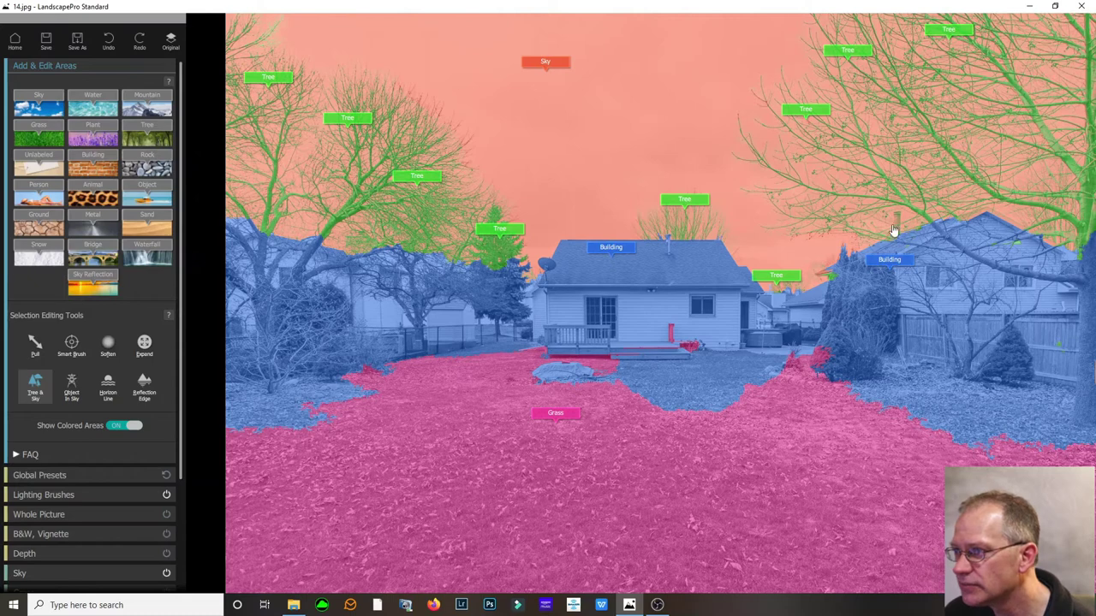
pyautogui.click(95, 68)
pyautogui.click(94, 67)
pyautogui.click(94, 67)
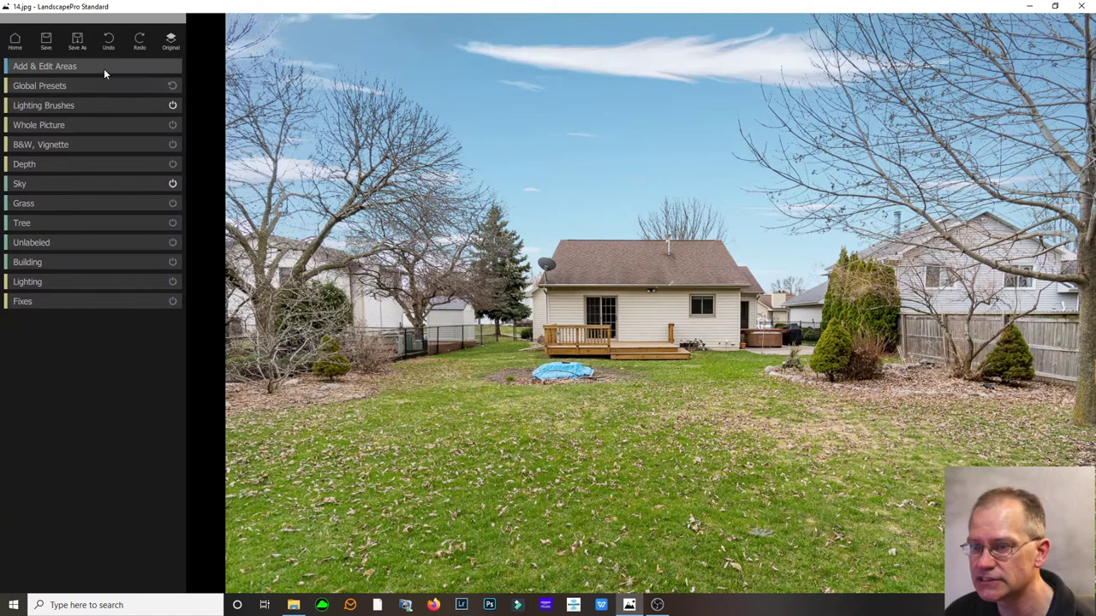
# Reopen the area editing and extend the Building area over the right-hand neighboring house's chimney with the Pull tool.
pyautogui.click(104, 68)
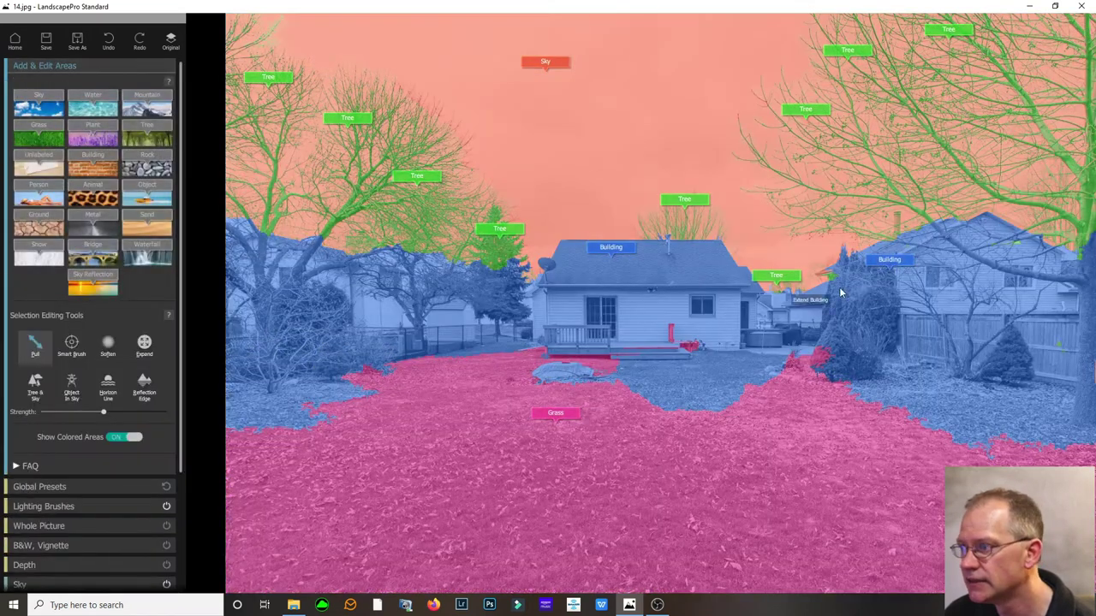
pyautogui.click(921, 237)
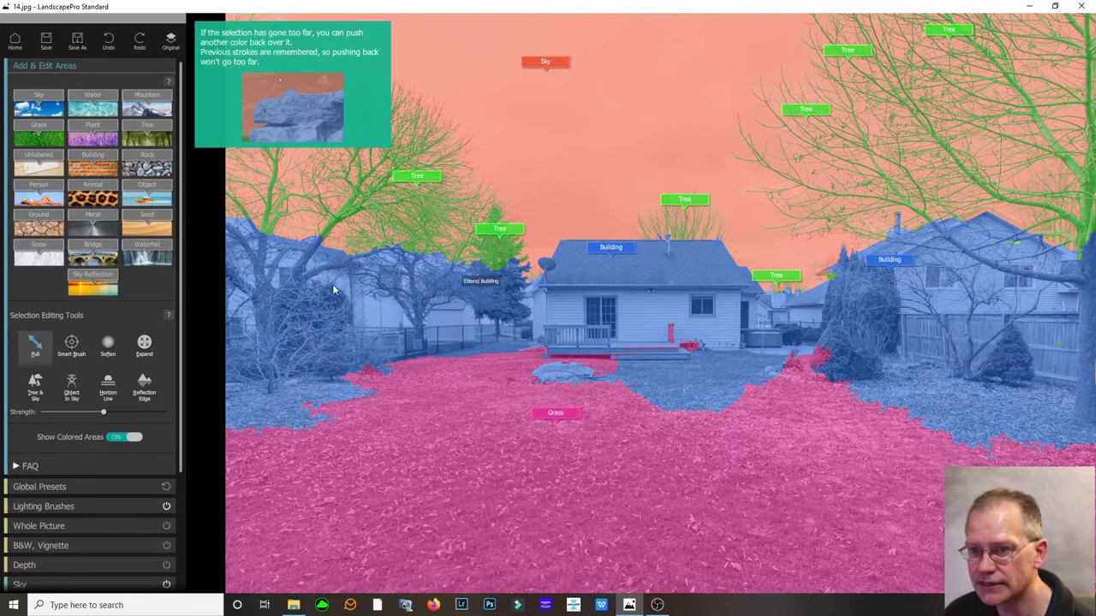
# Finish the area editing and adjust the whole picture by raising Fill Light and slightly increasing Exposure and Saturation.
pyautogui.click(35, 385)
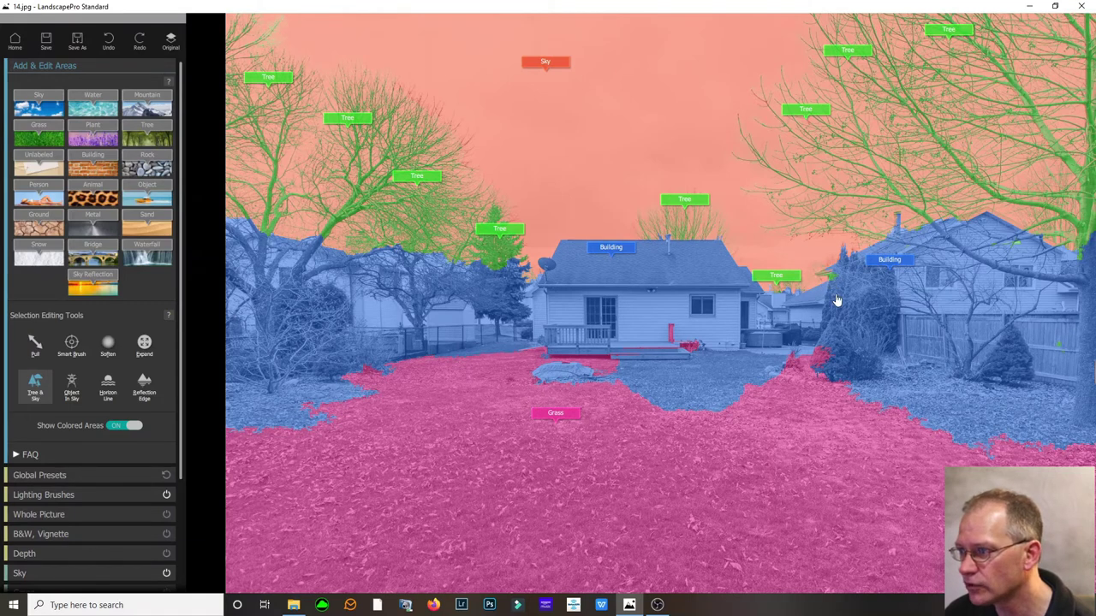
pyautogui.click(76, 65)
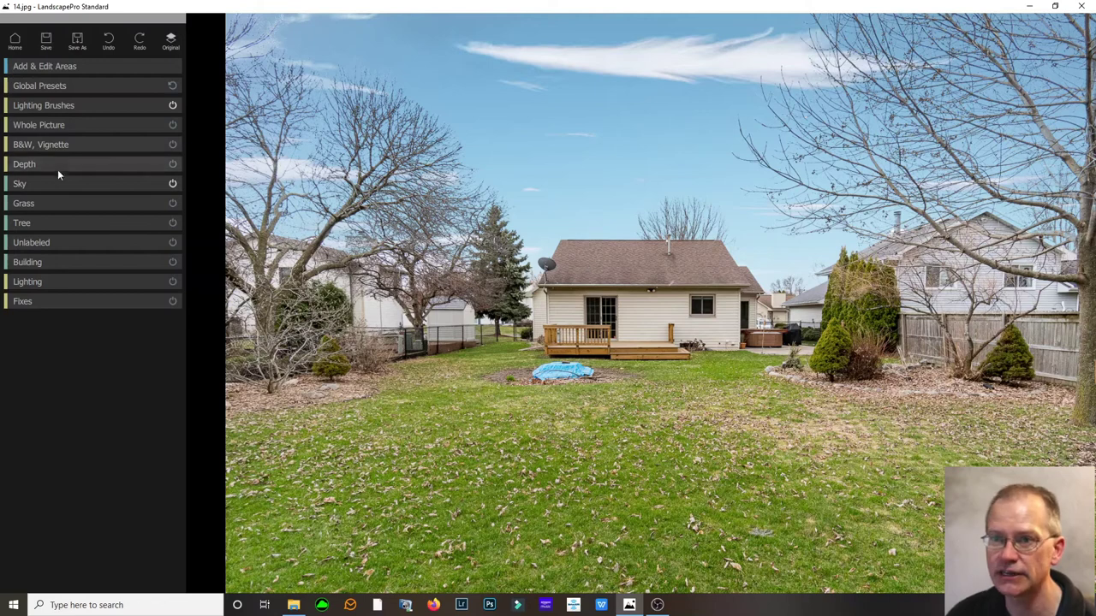
pyautogui.click(51, 126)
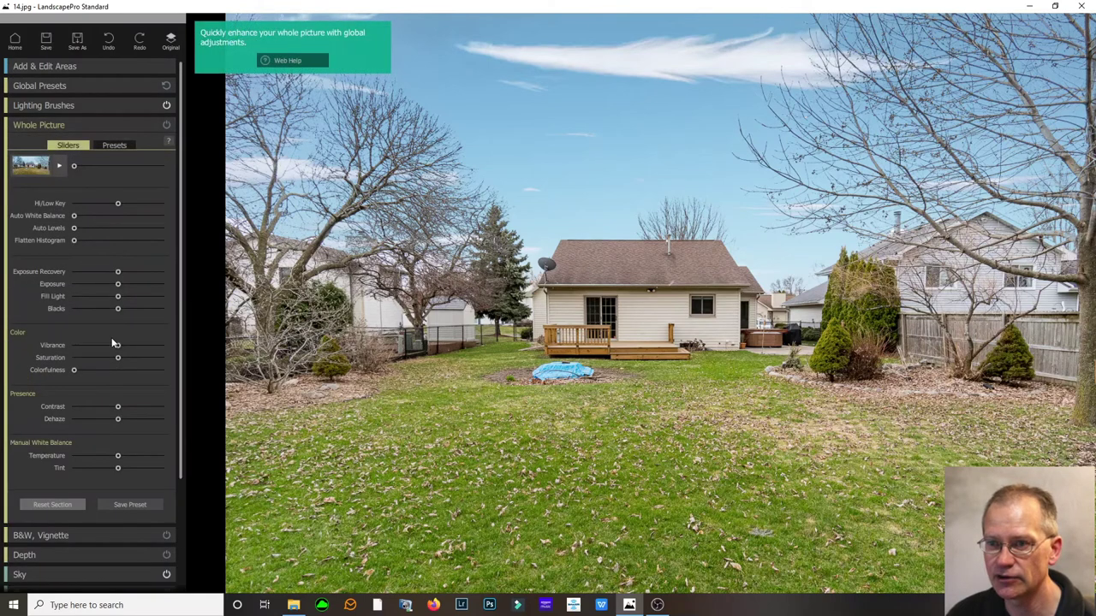
pyautogui.moveTo(119, 287)
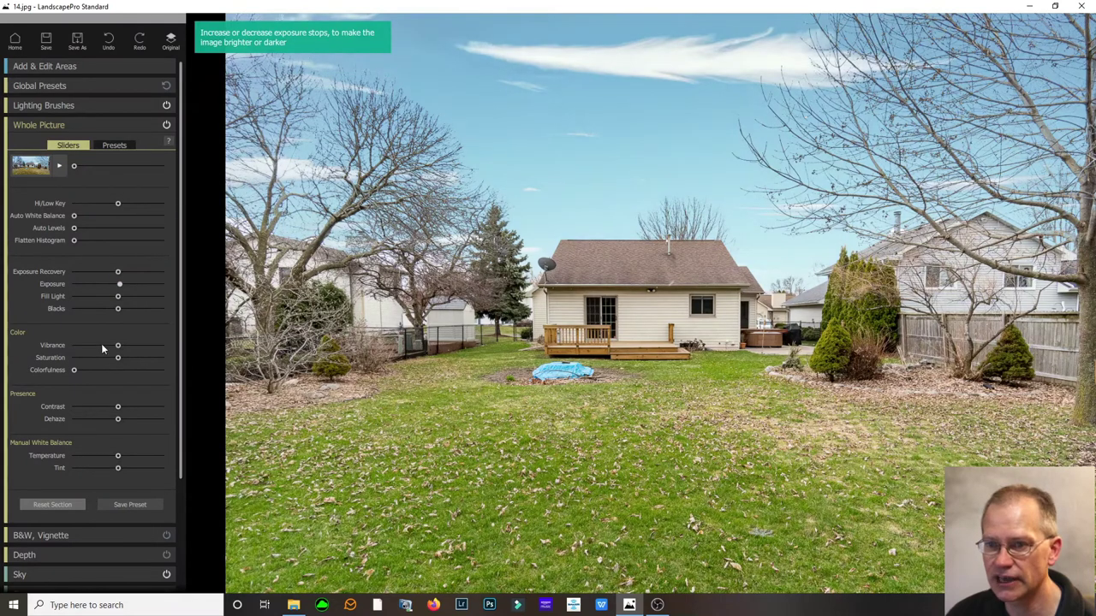
pyautogui.moveTo(121, 297); pyautogui.dragTo(138, 296)
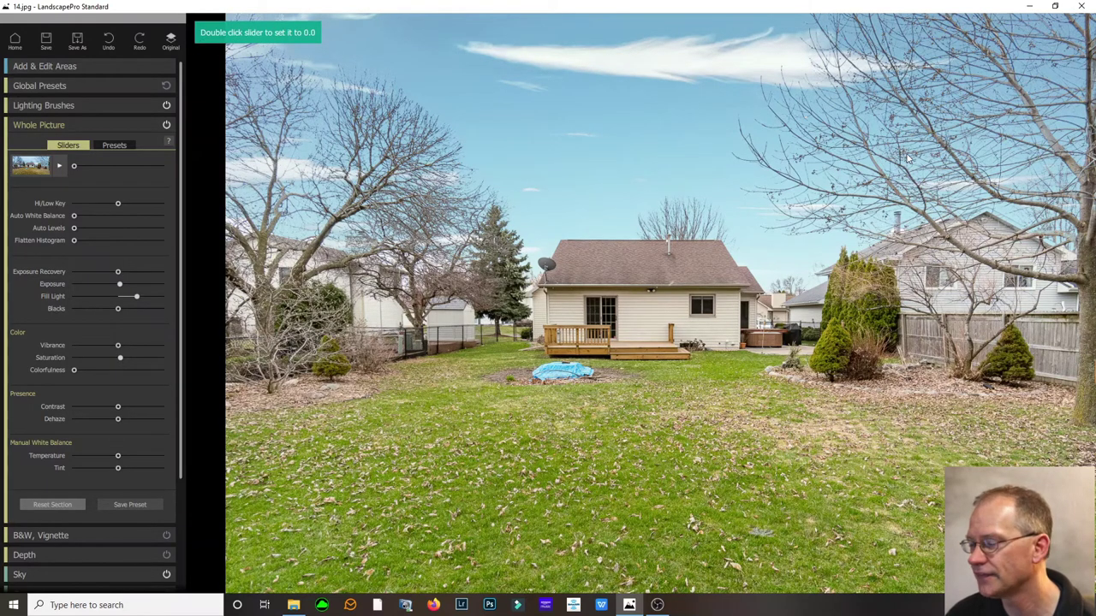
# Save the edited backyard photo as a new file named X in the April Exteriors folder.
pyautogui.click(77, 39)
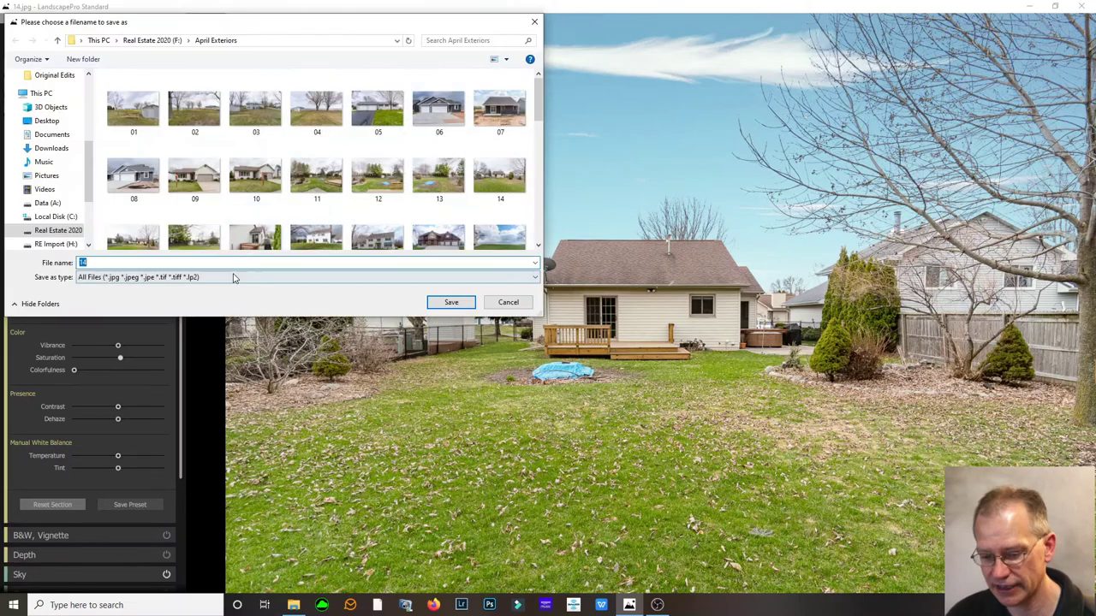
pyautogui.write('X')
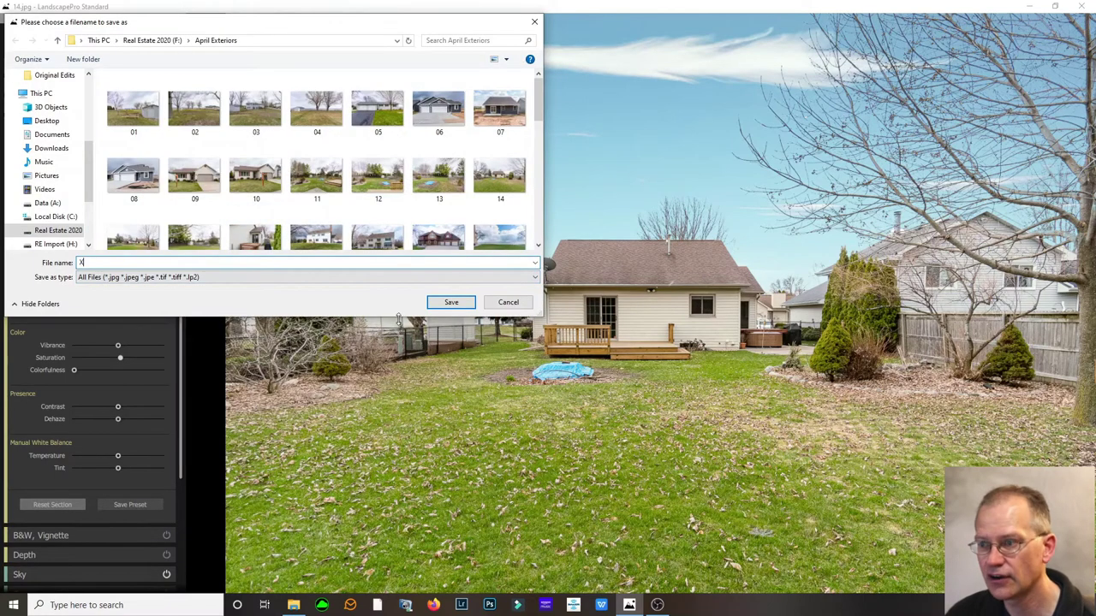
pyautogui.click(462, 301)
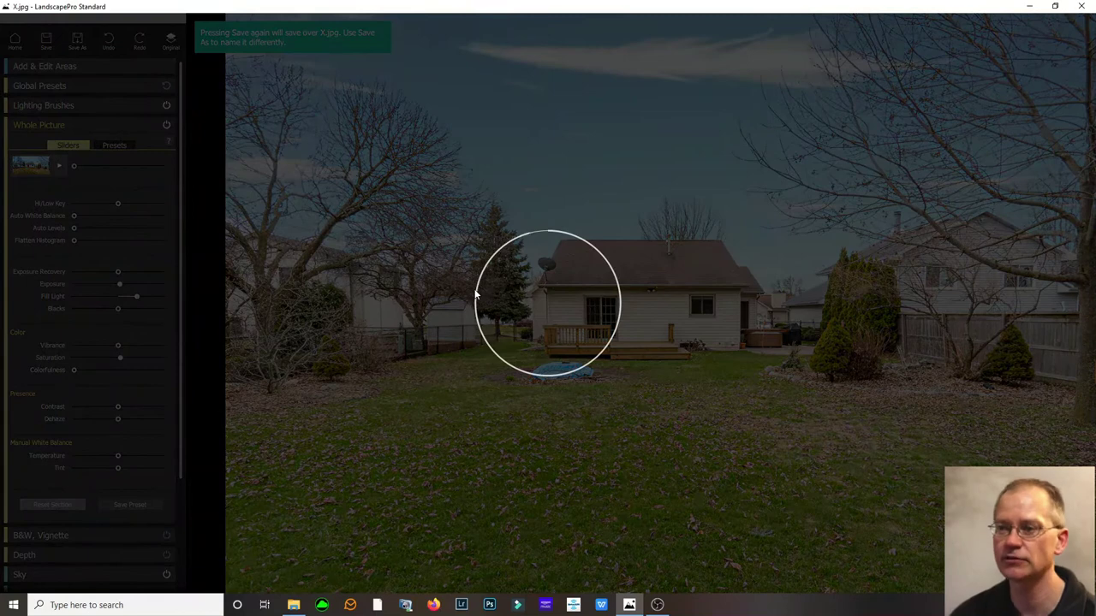